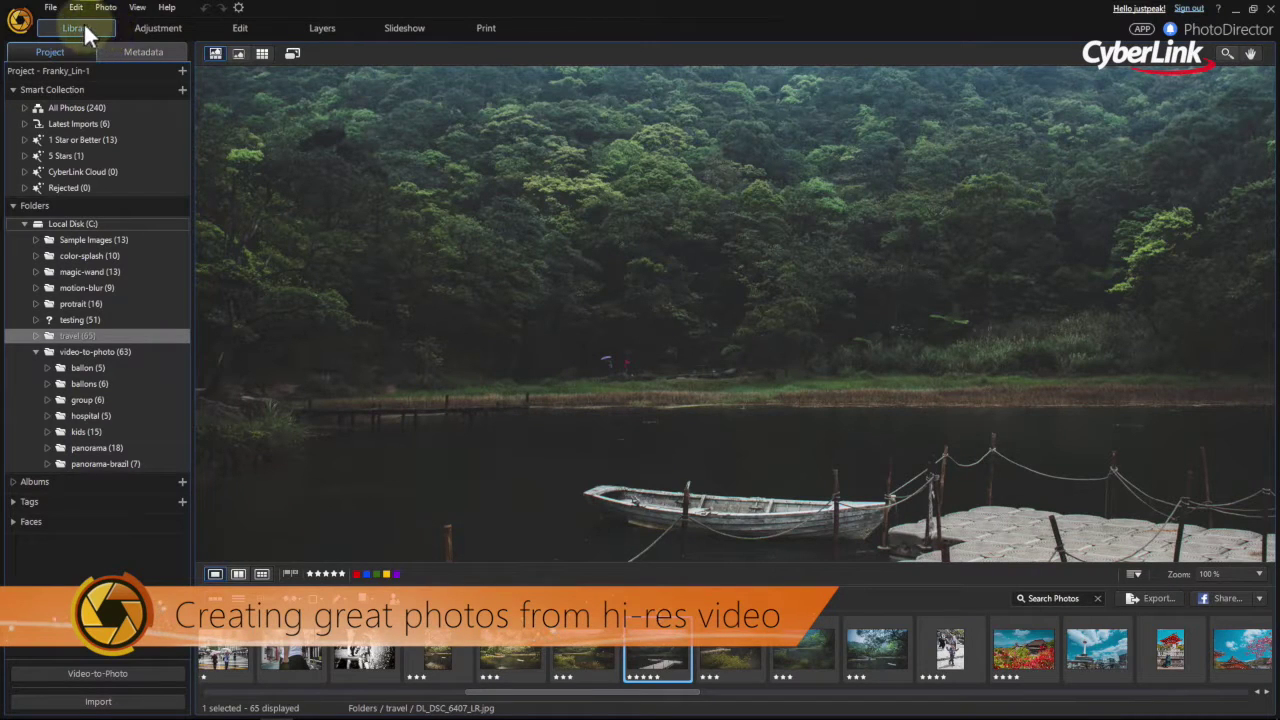
Step: Open the aerial Christ the Redeemer clip in Video-to-Photo to capture frames as new photos
click(58, 8)
mouse_move(96, 36)
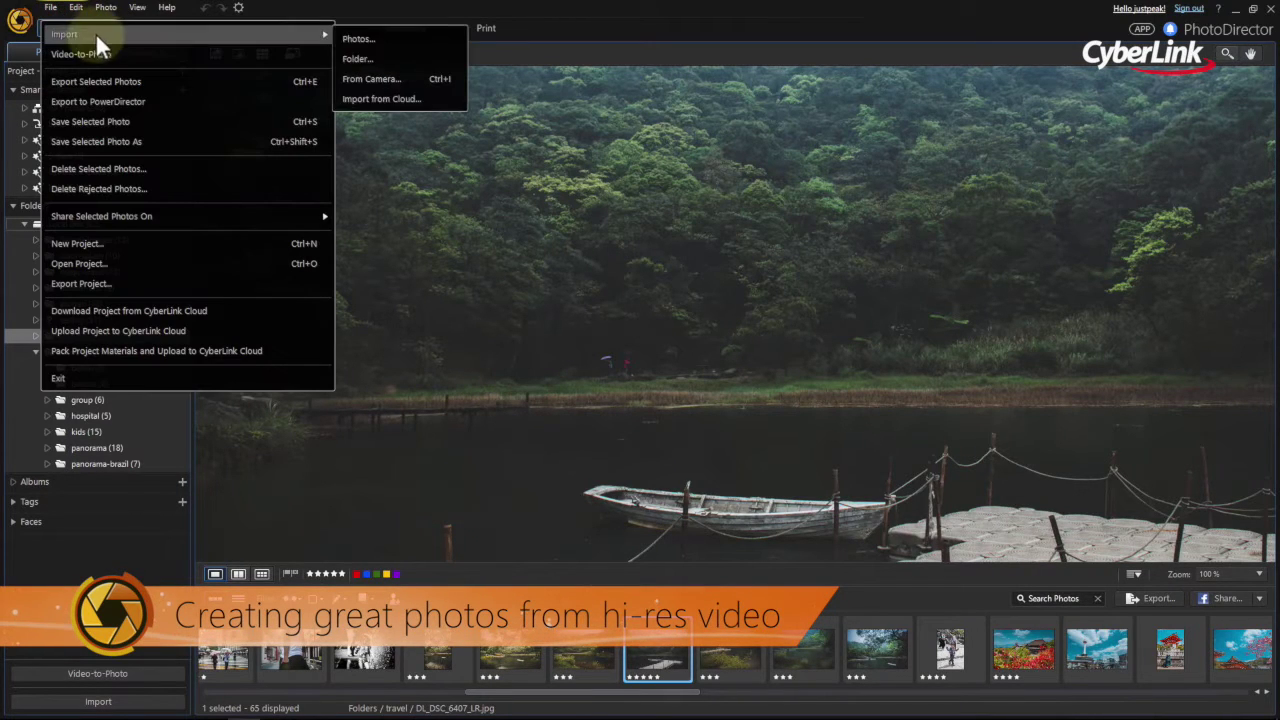
click(131, 54)
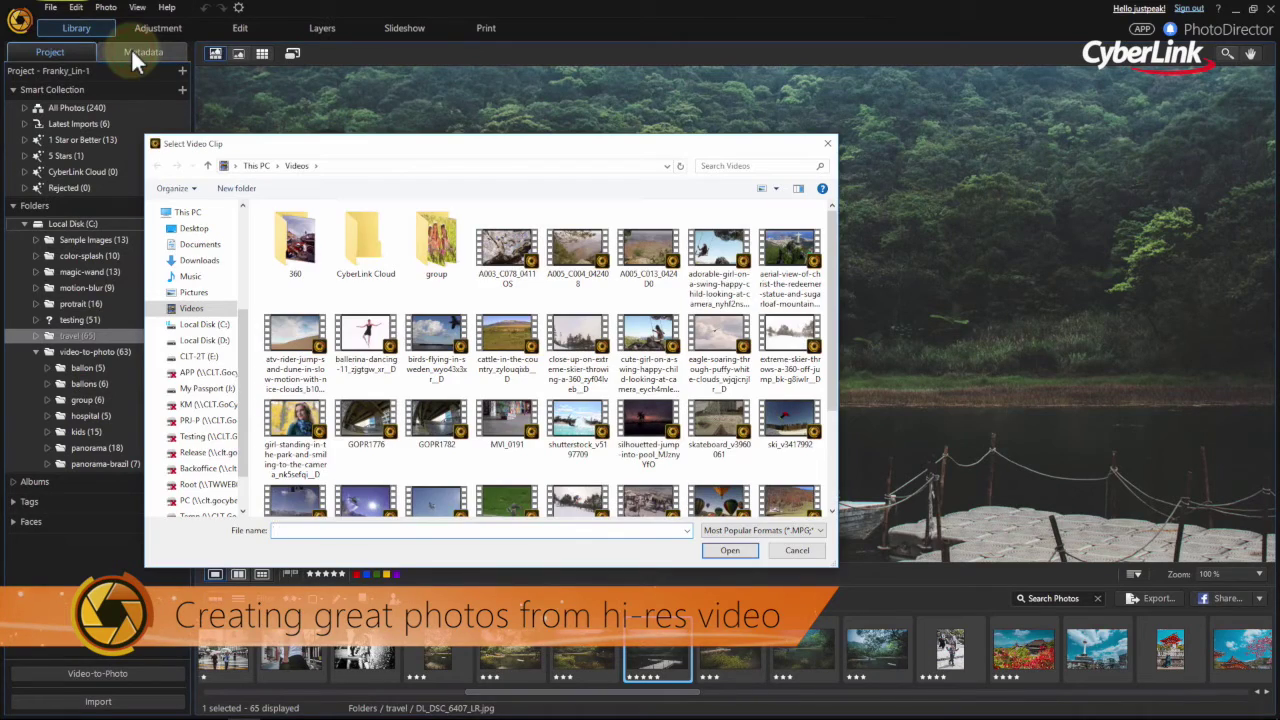
click(780, 275)
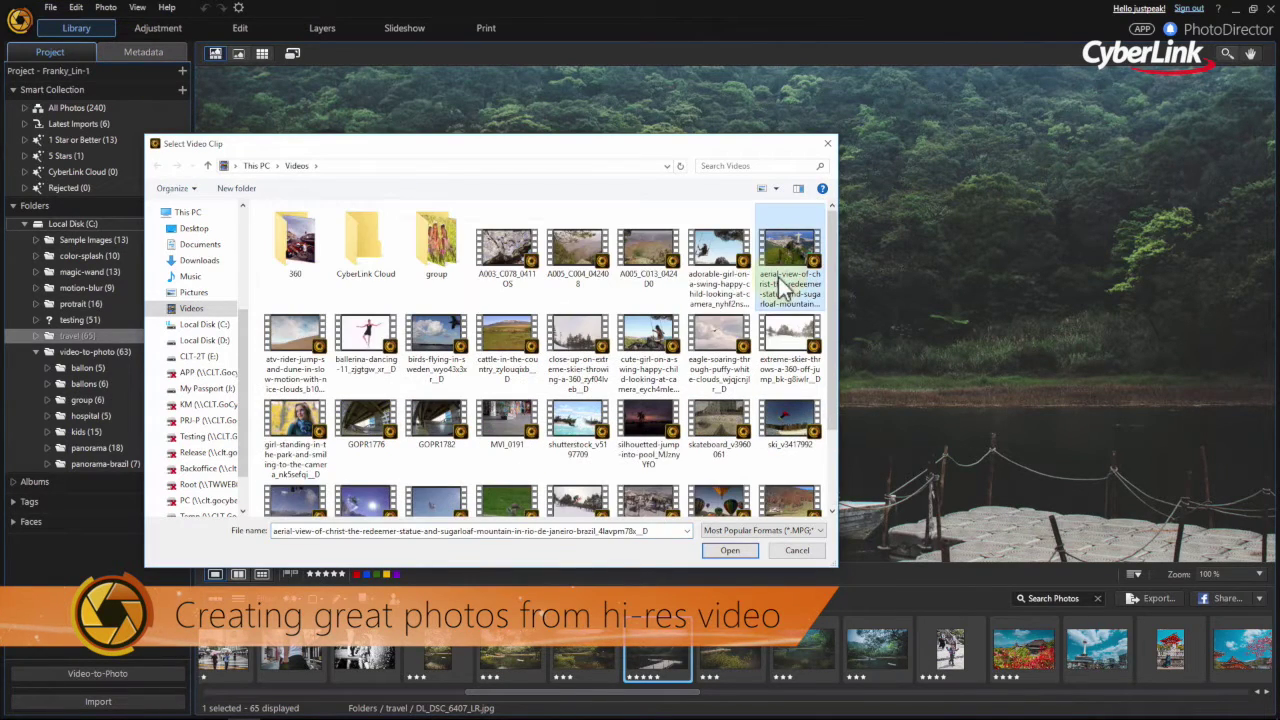
click(731, 550)
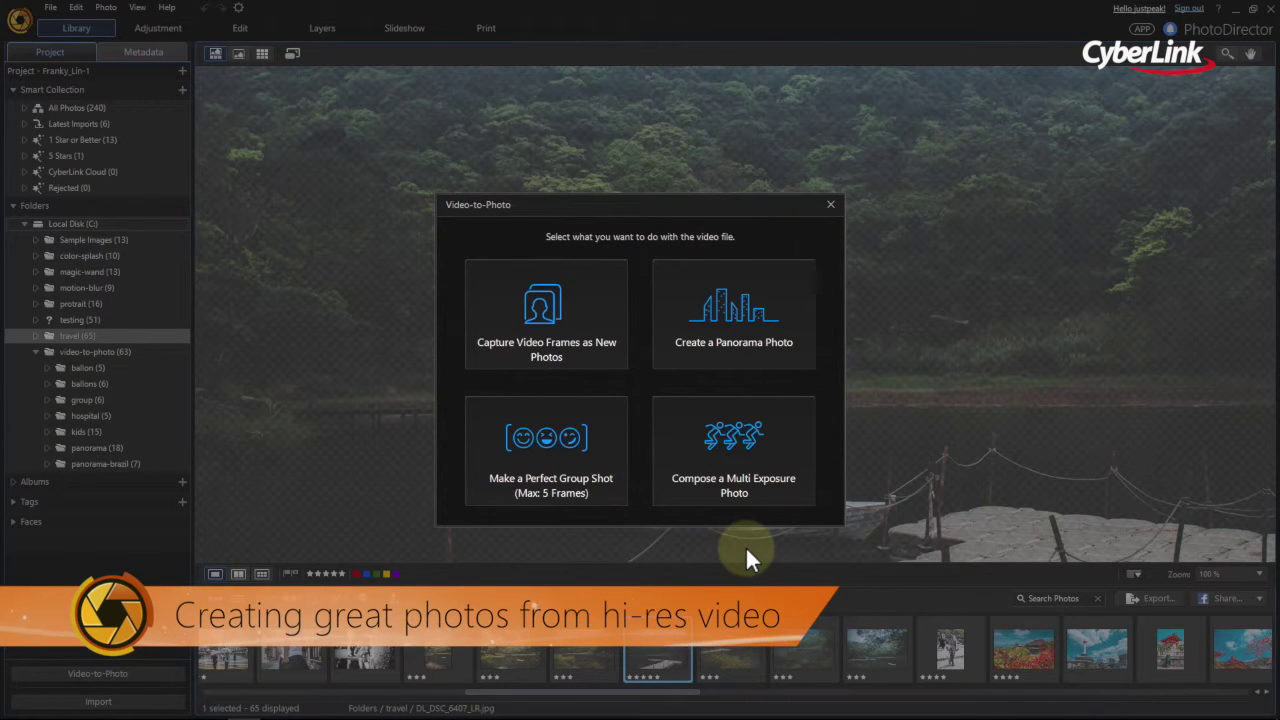
click(622, 360)
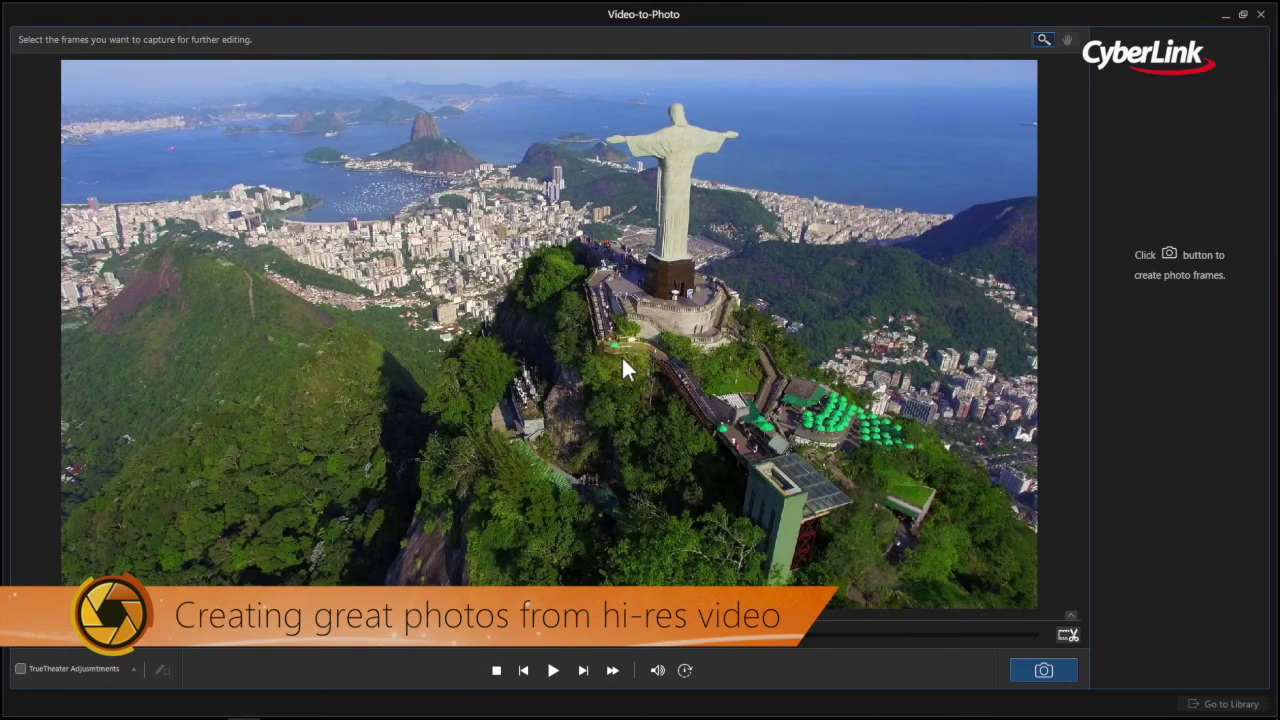
Step: Play the clip, step frame by frame to the statue, and capture that frame
click(553, 671)
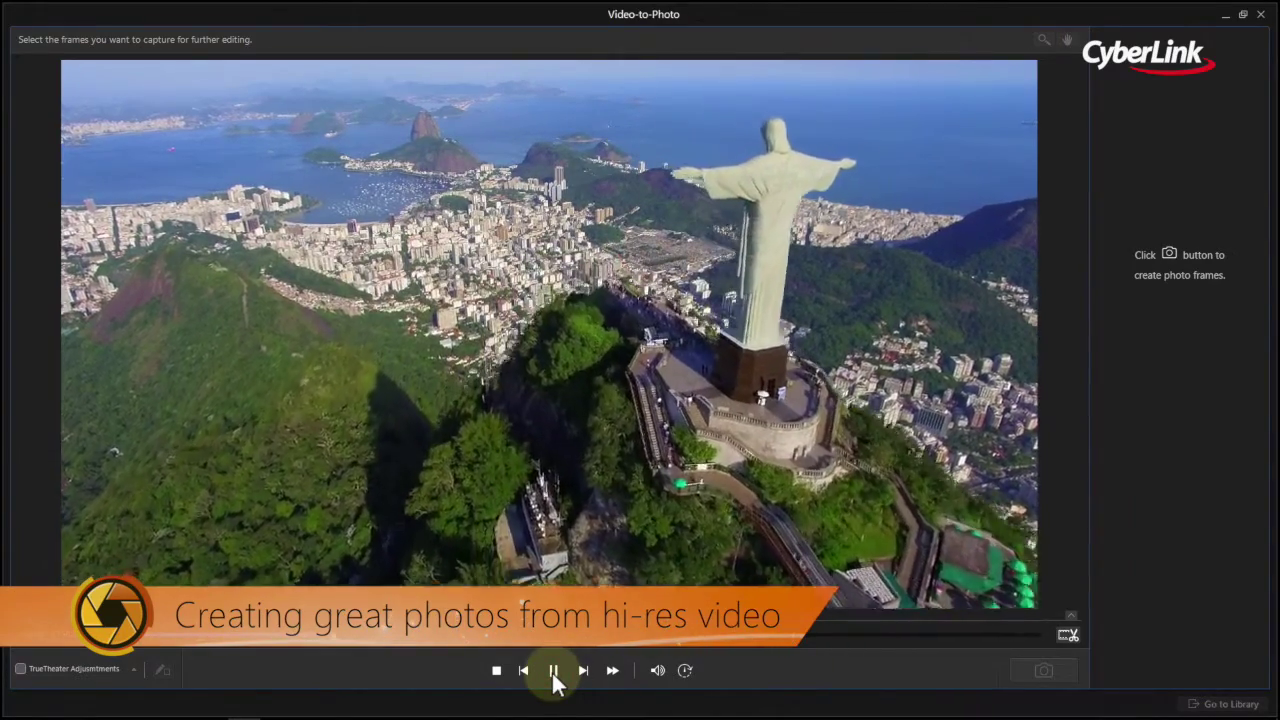
click(553, 672)
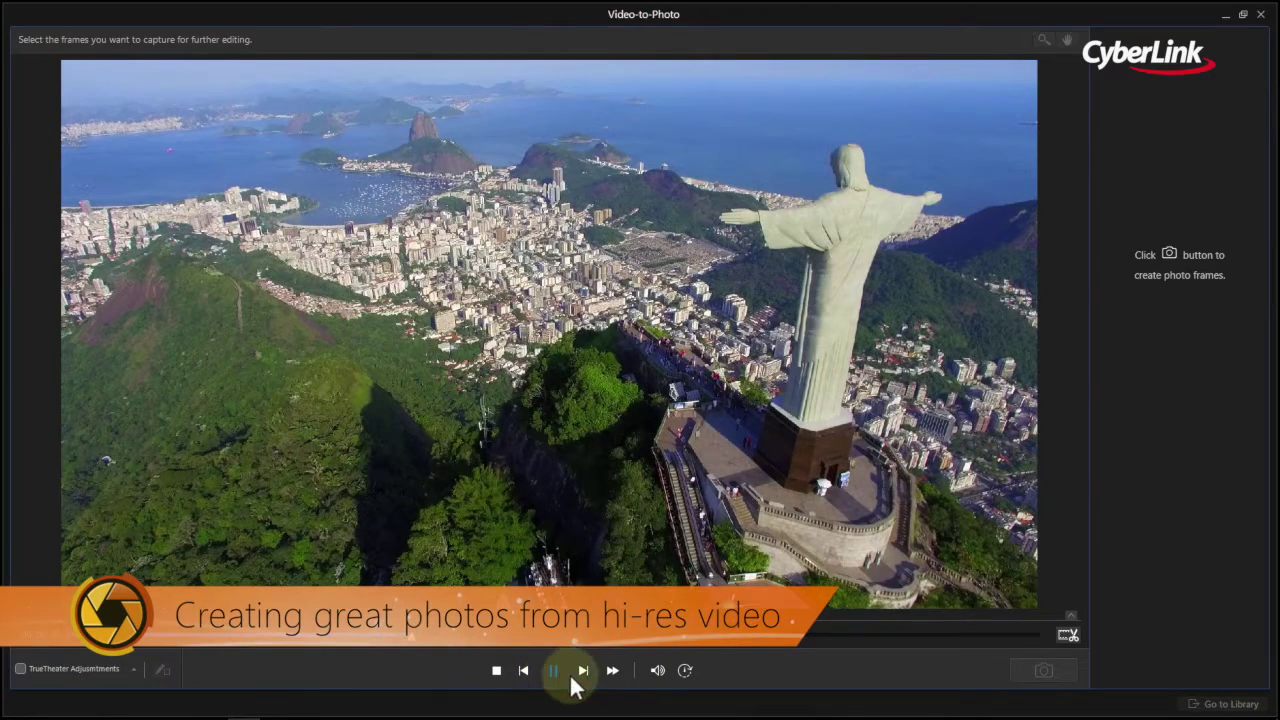
click(581, 676)
click(584, 675)
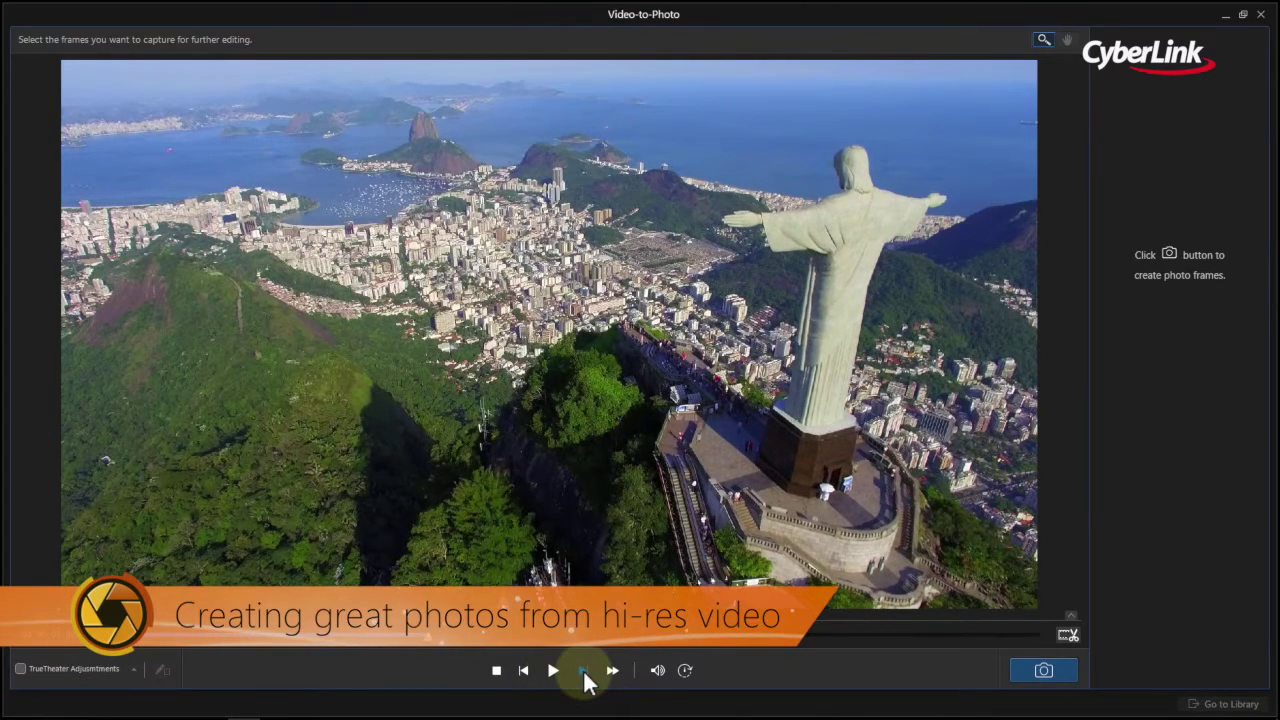
click(584, 675)
click(584, 675)
click(526, 674)
click(526, 674)
click(526, 674)
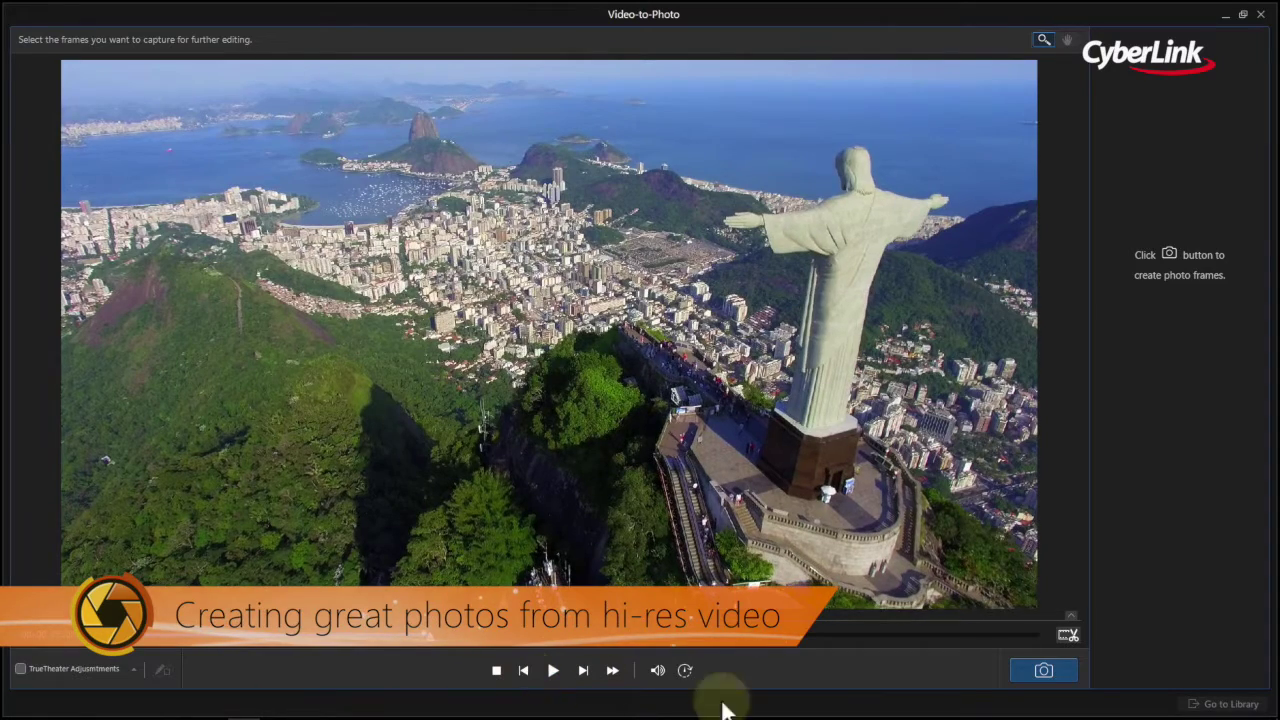
click(1066, 676)
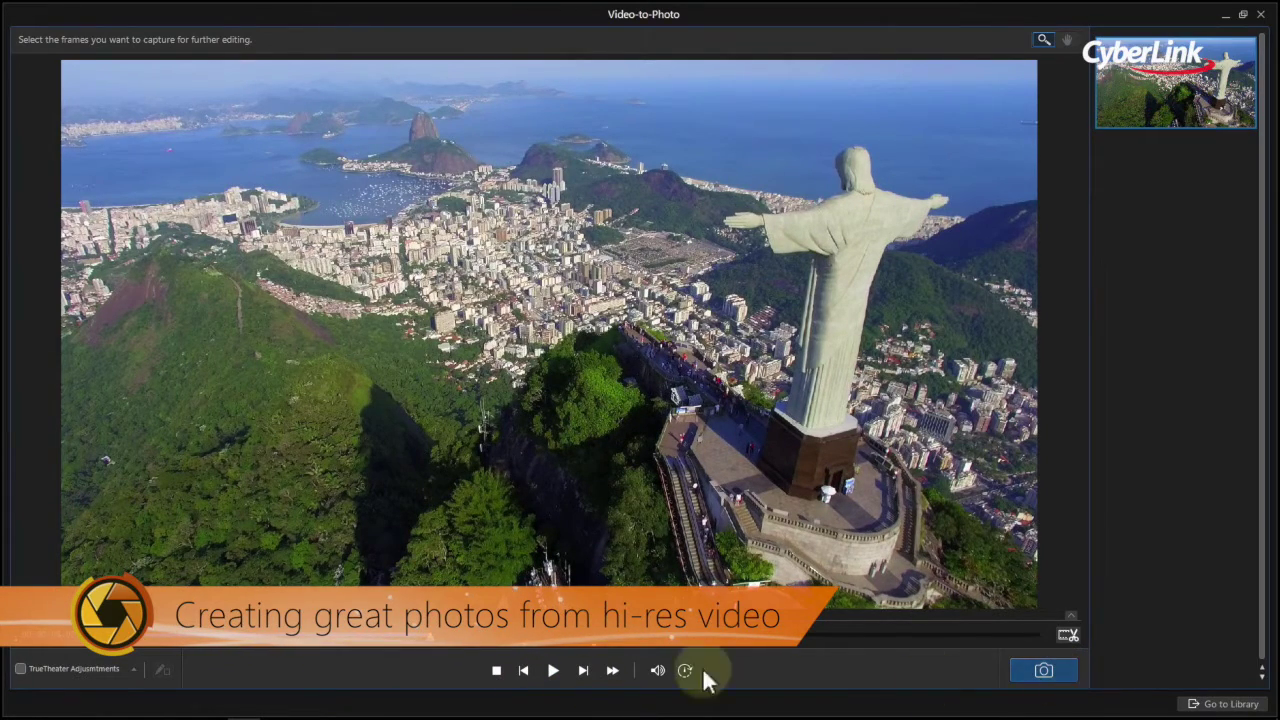
Step: Capture a second statue frame from a new angle and send both to the library
click(553, 670)
key(space)
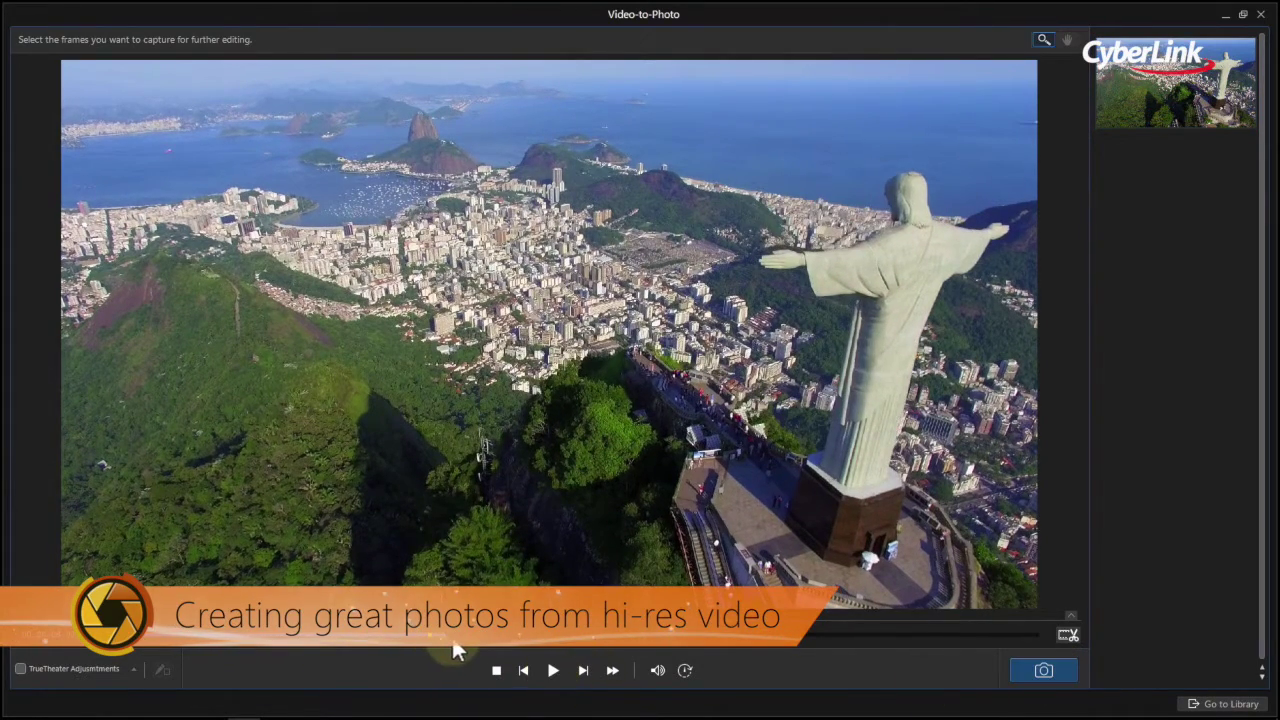
click(1068, 674)
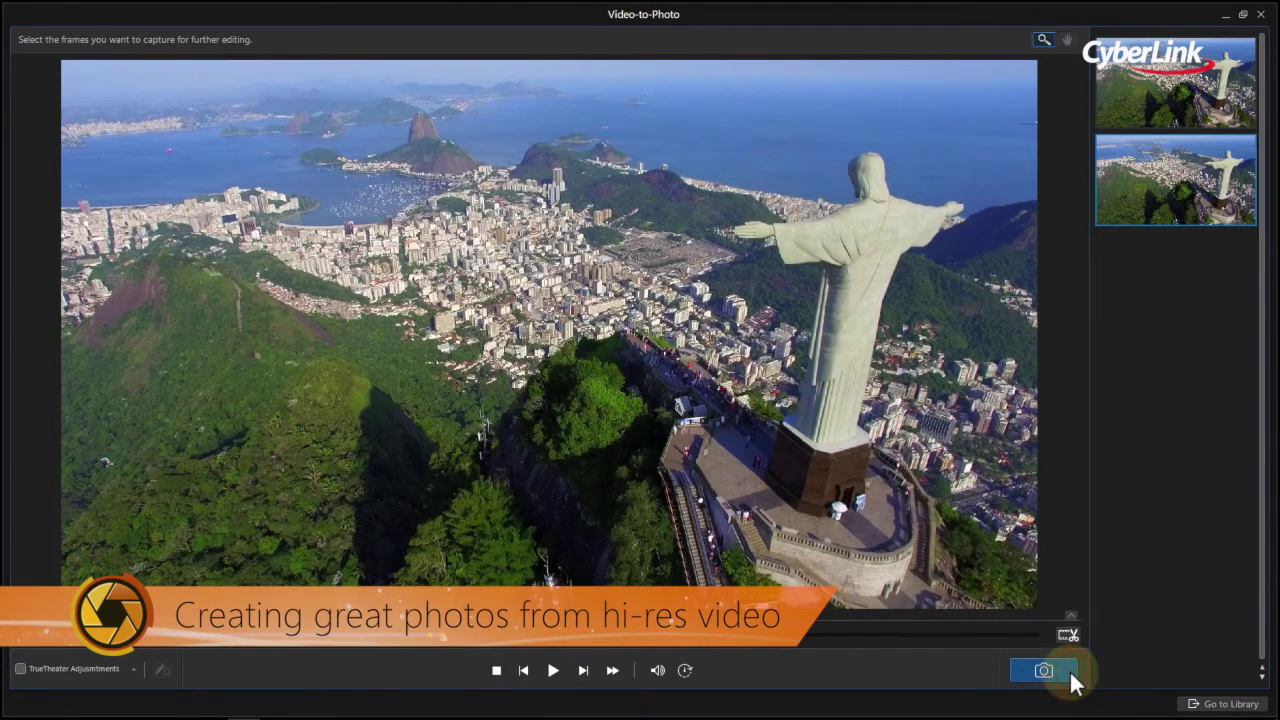
click(1225, 706)
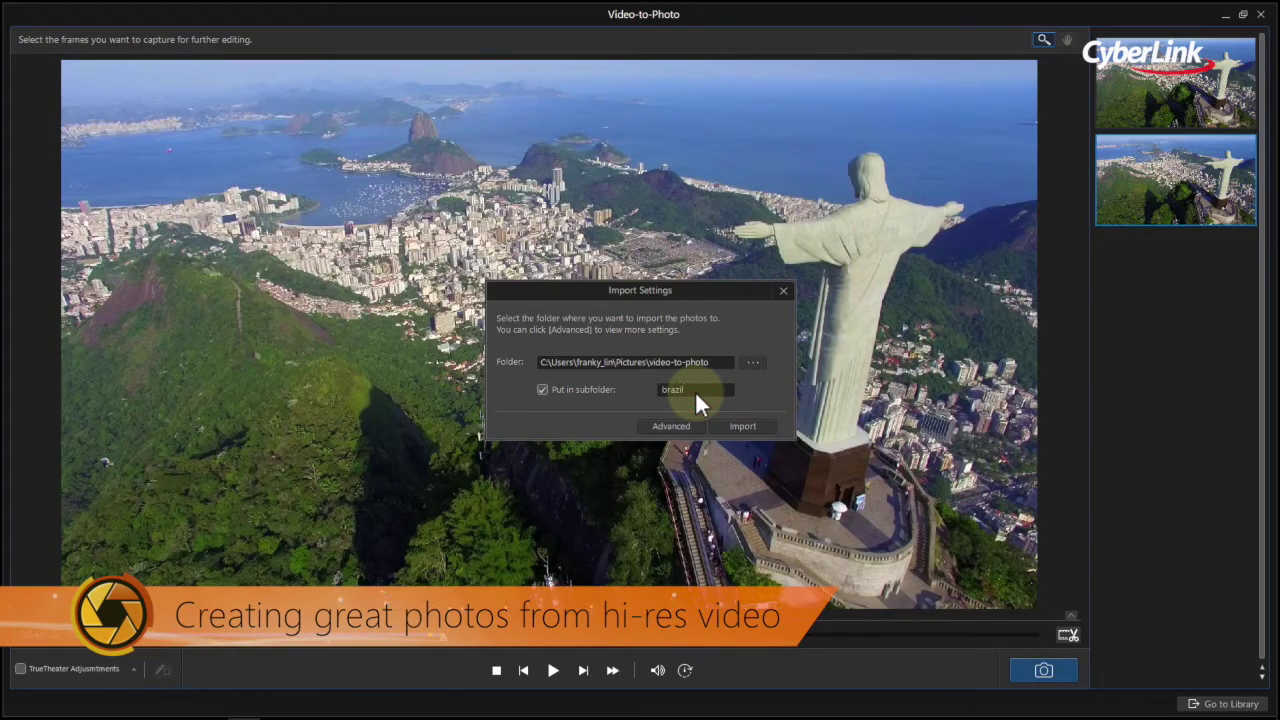
Step: Import the captured frames into the brazil subfolder and zoom the photo to fit
click(765, 424)
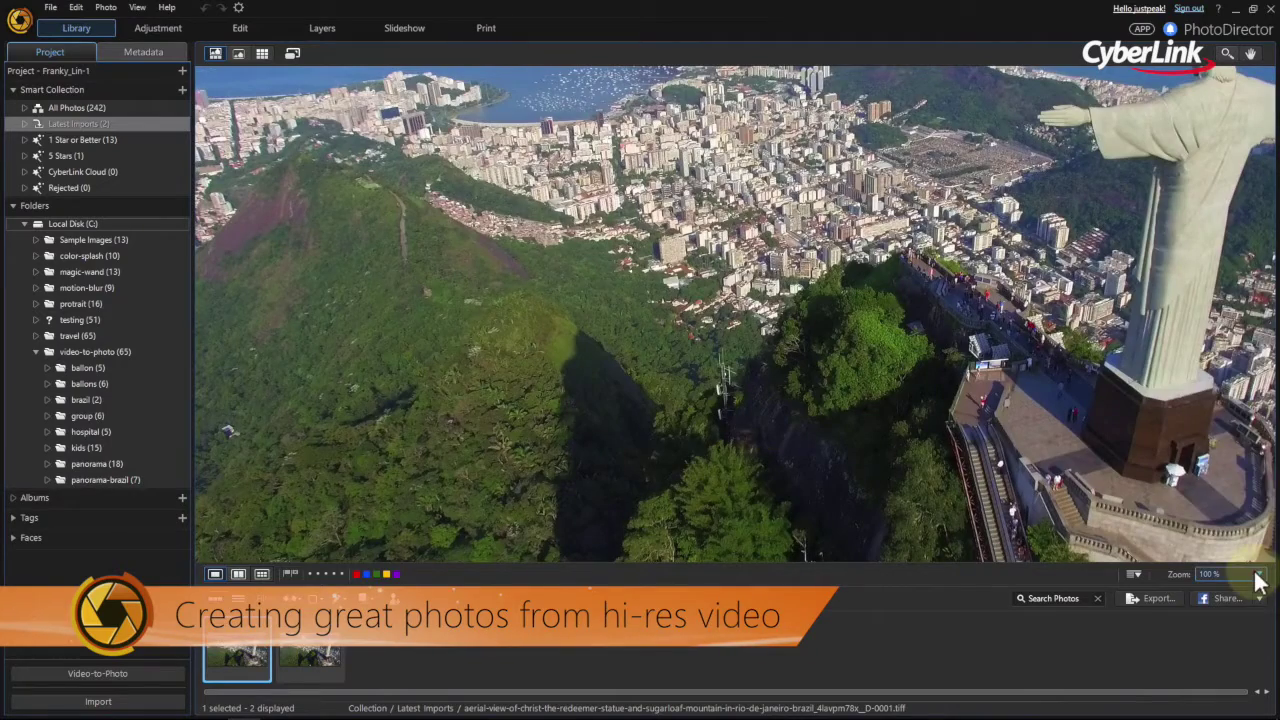
click(1212, 574)
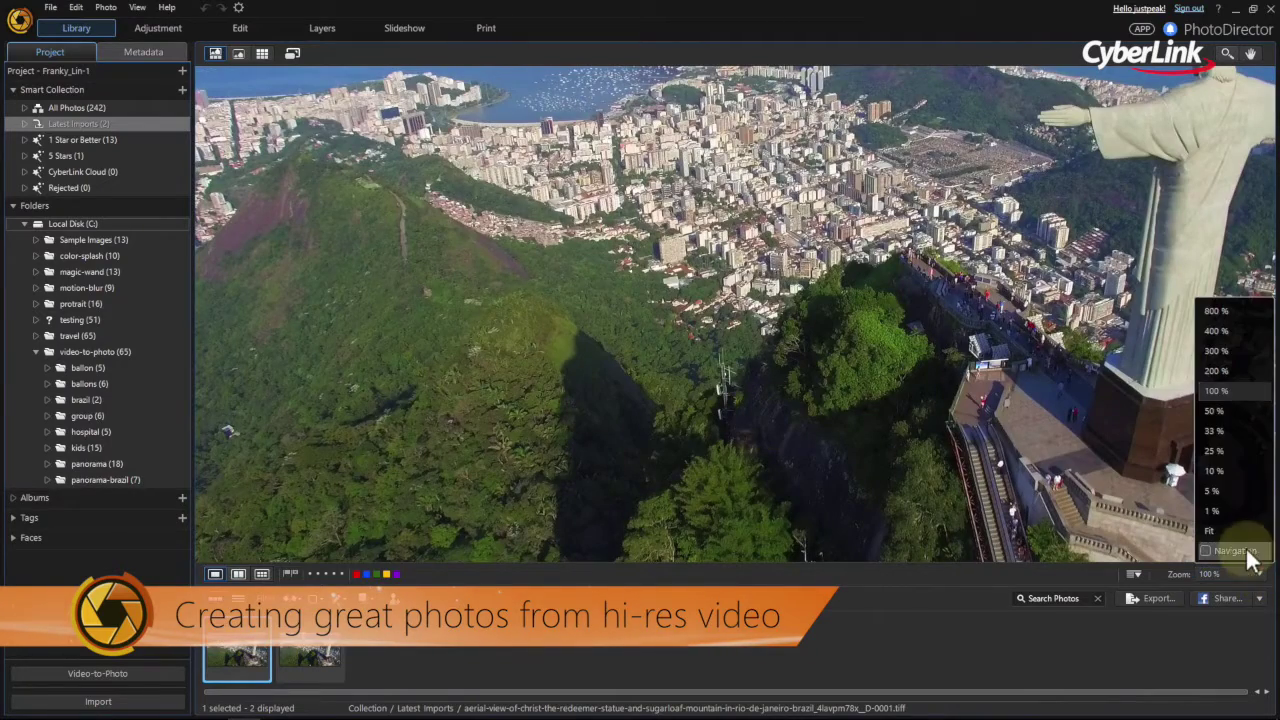
click(1245, 532)
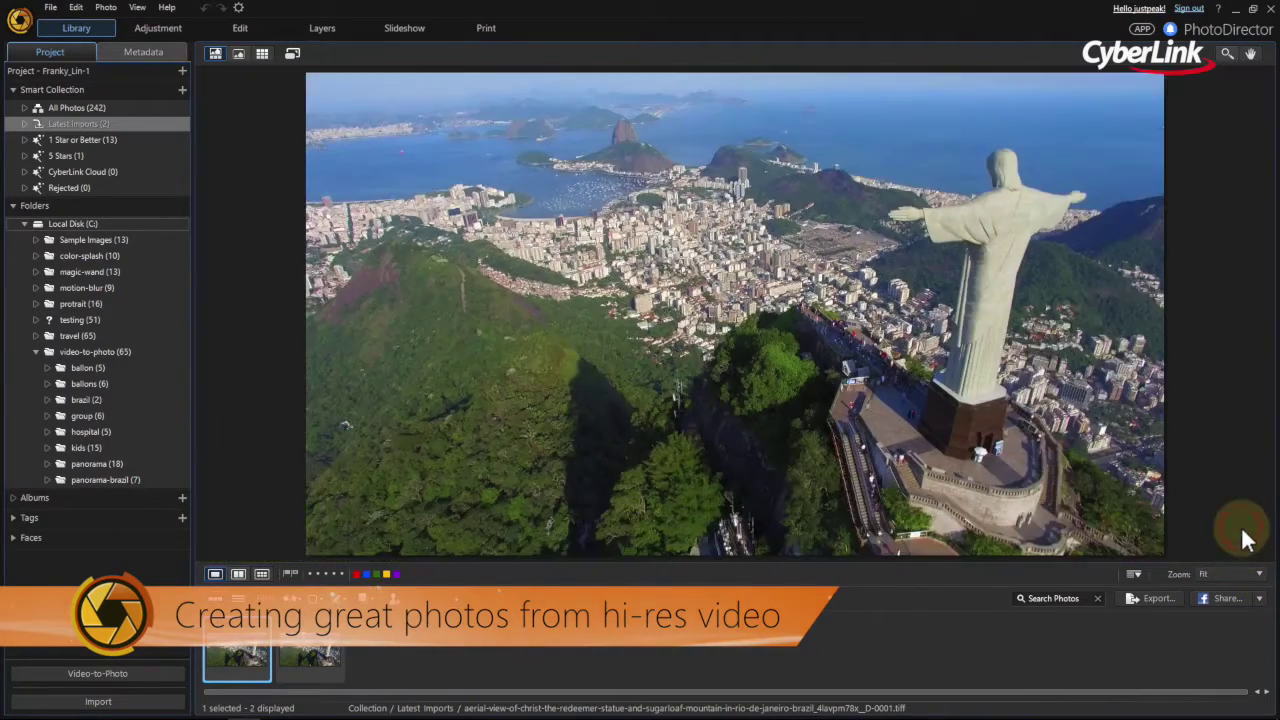
Step: Auto-correct the photo's tone under Manual adjustments and nudge Contrast up slightly
click(187, 31)
click(89, 50)
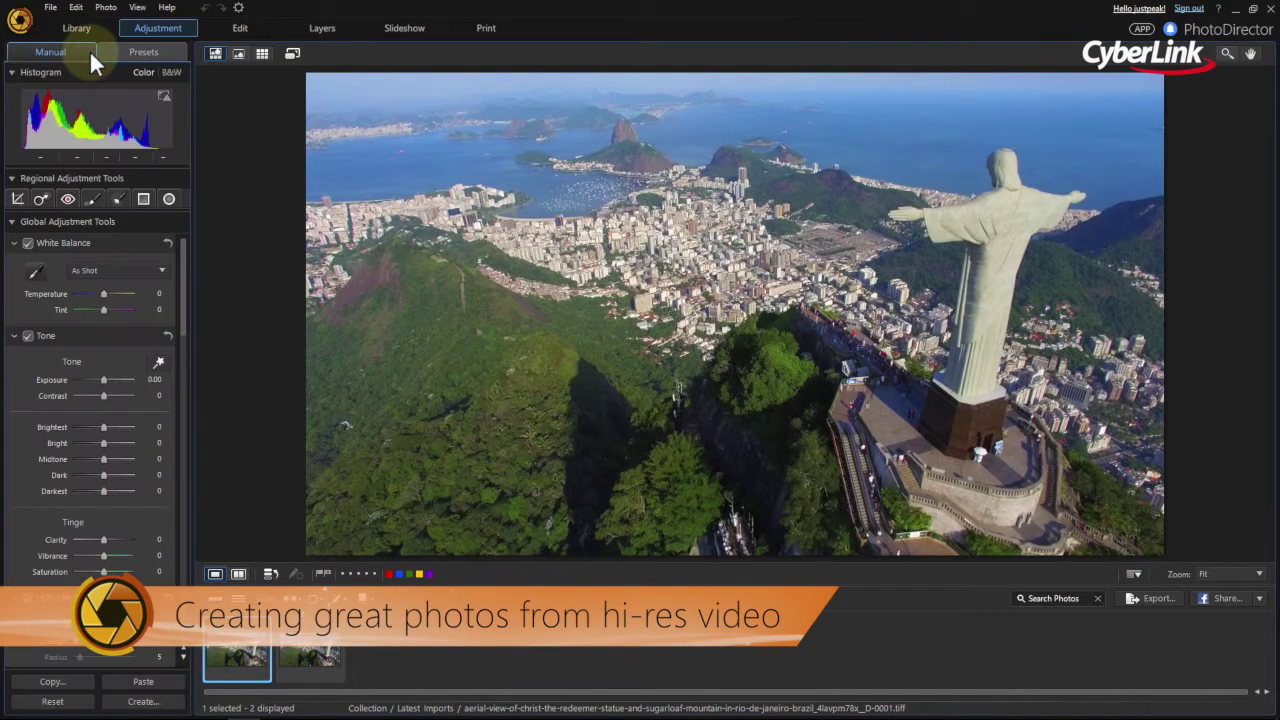
click(160, 363)
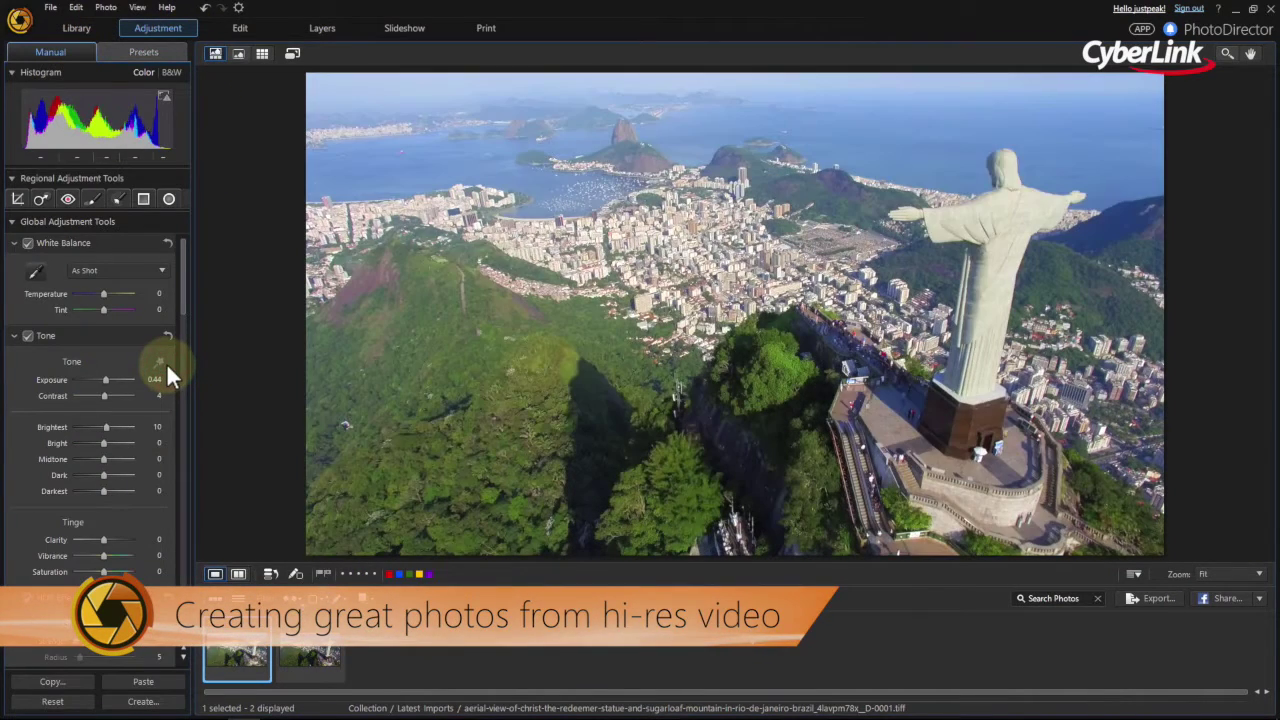
drag(102, 395, 111, 396)
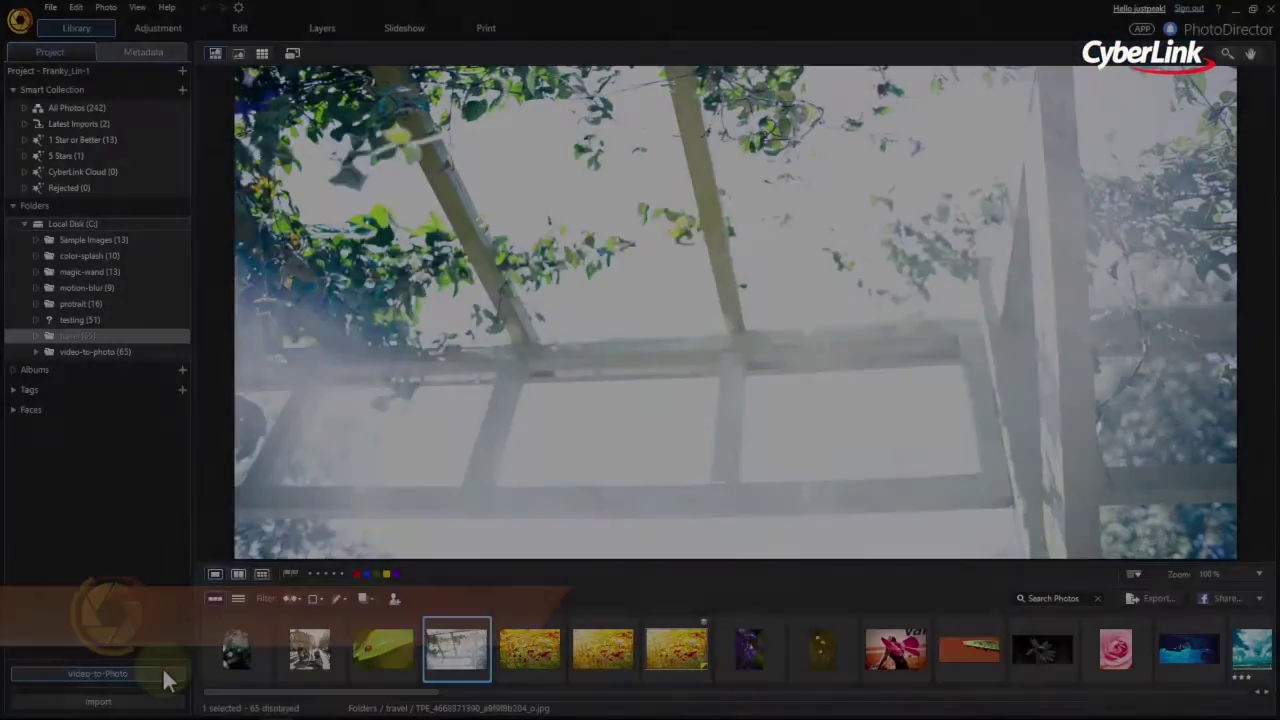
Step: Open the skateboard_v3960061 clip in Video-to-Photo for a multi-exposure photo
click(162, 666)
click(716, 425)
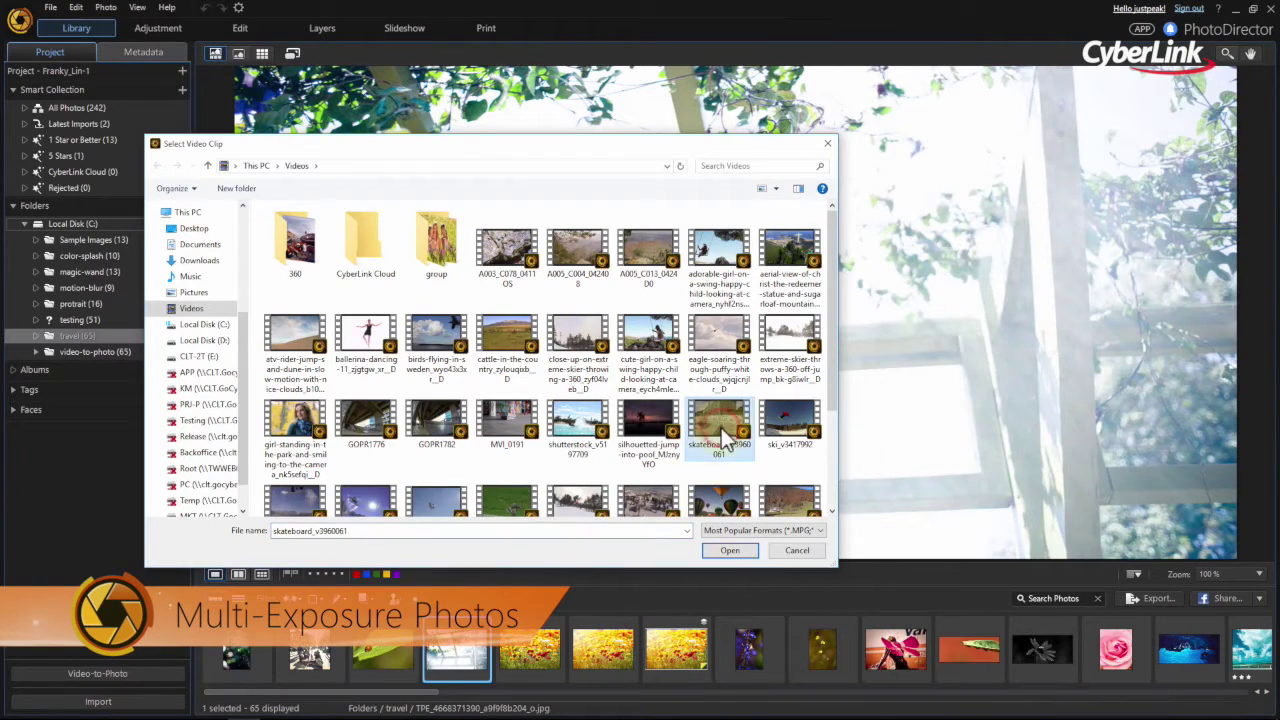
click(748, 551)
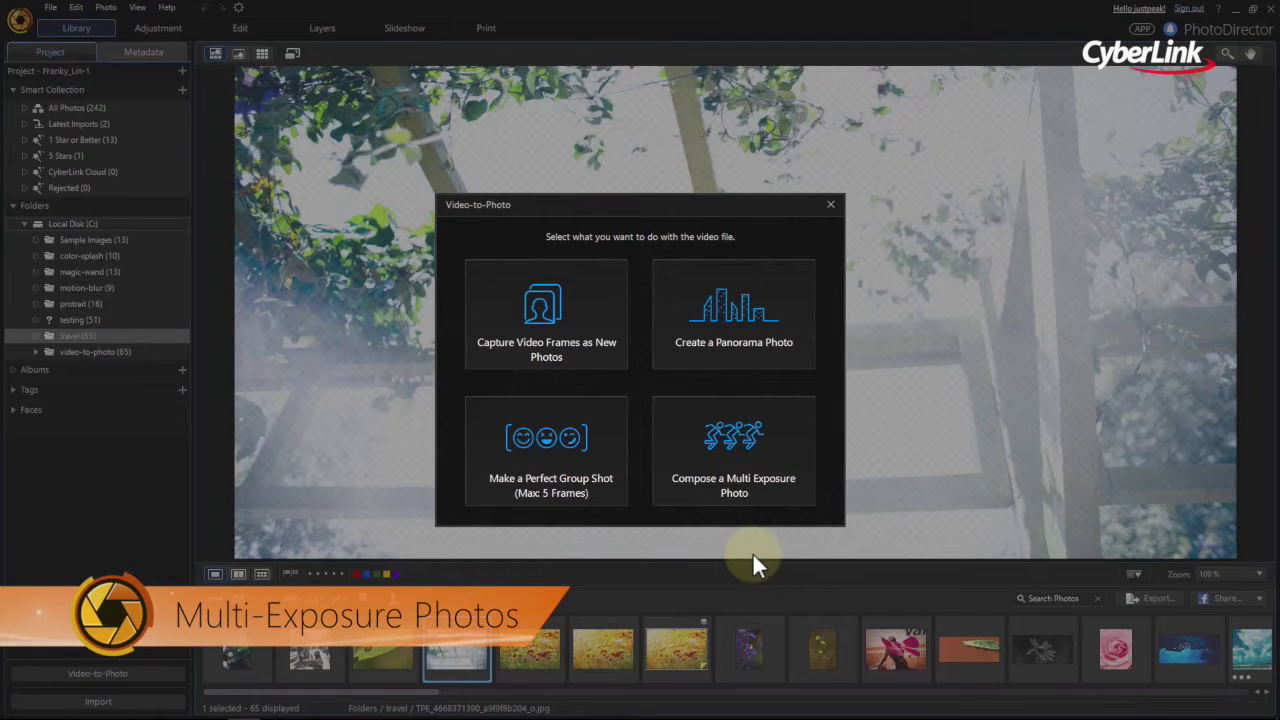
click(784, 491)
Step: Play the skatepark clip and capture several frames of the skater's trick
click(553, 670)
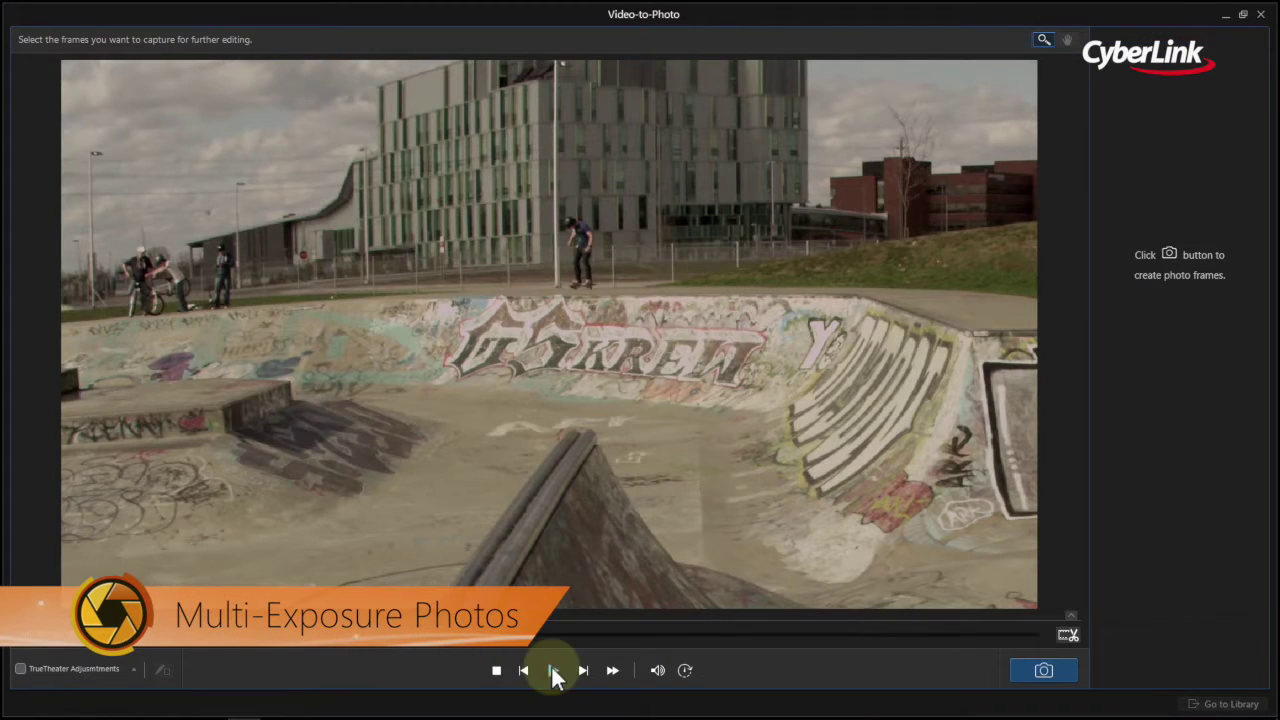
click(1063, 671)
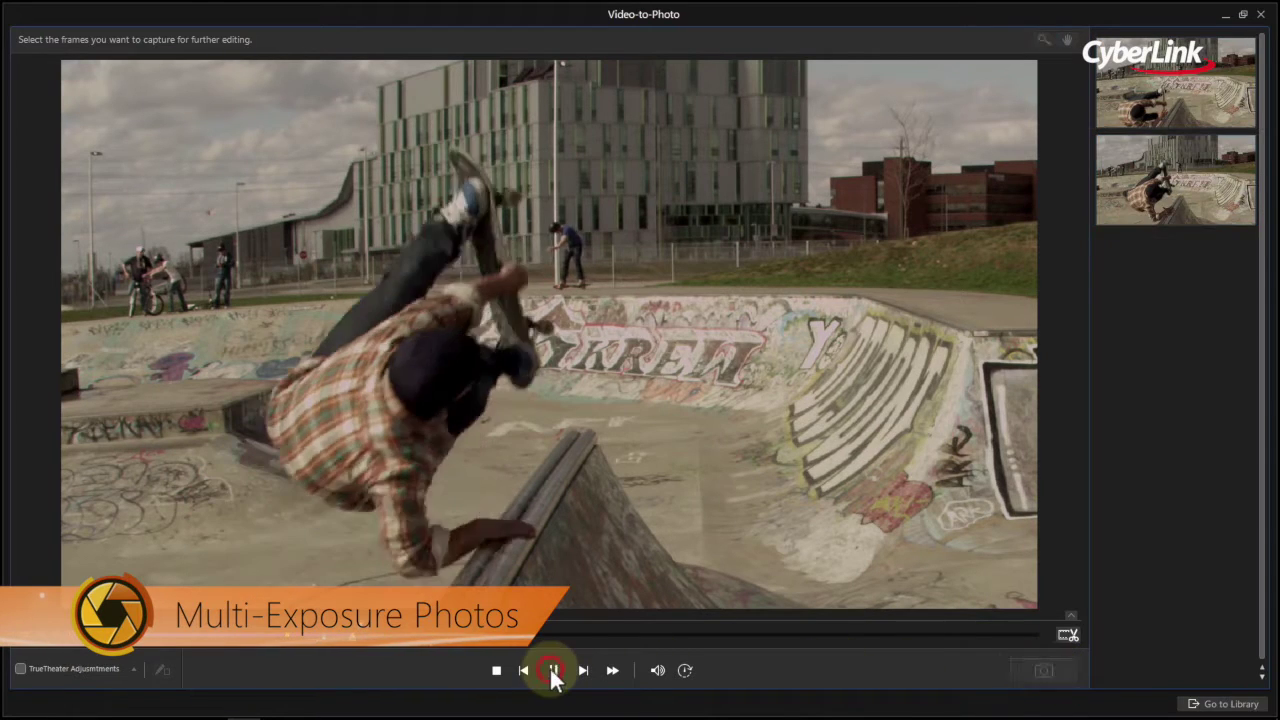
click(1043, 671)
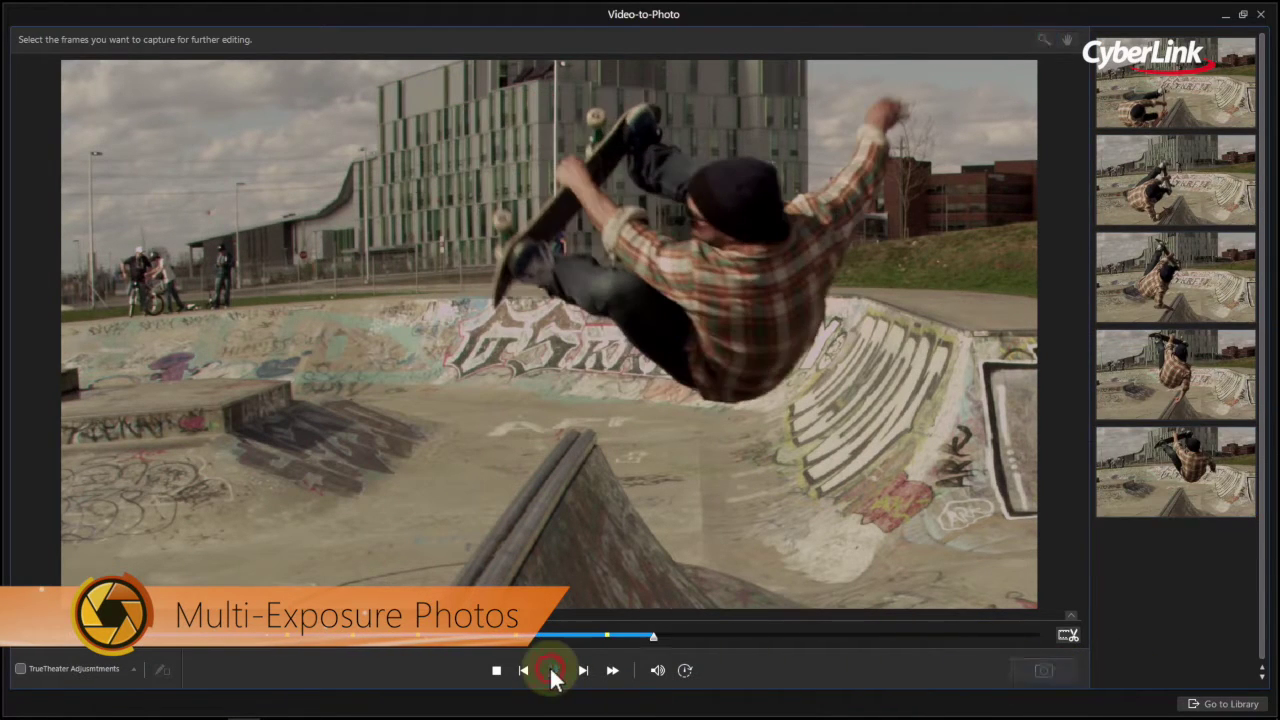
click(1043, 671)
click(1043, 671)
click(1070, 672)
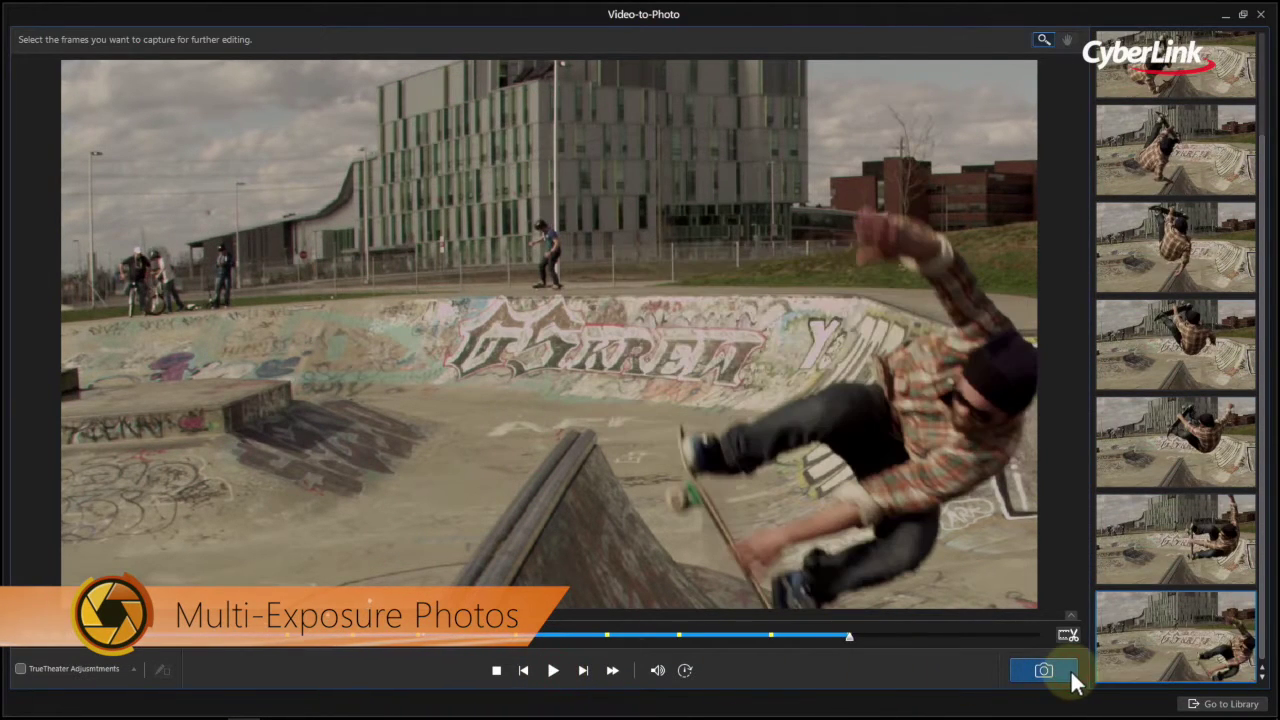
Step: Send the captured frames to the library, importing them into a 'skateboard' subfolder
click(1222, 704)
click(701, 389)
text(skateboard)
click(764, 426)
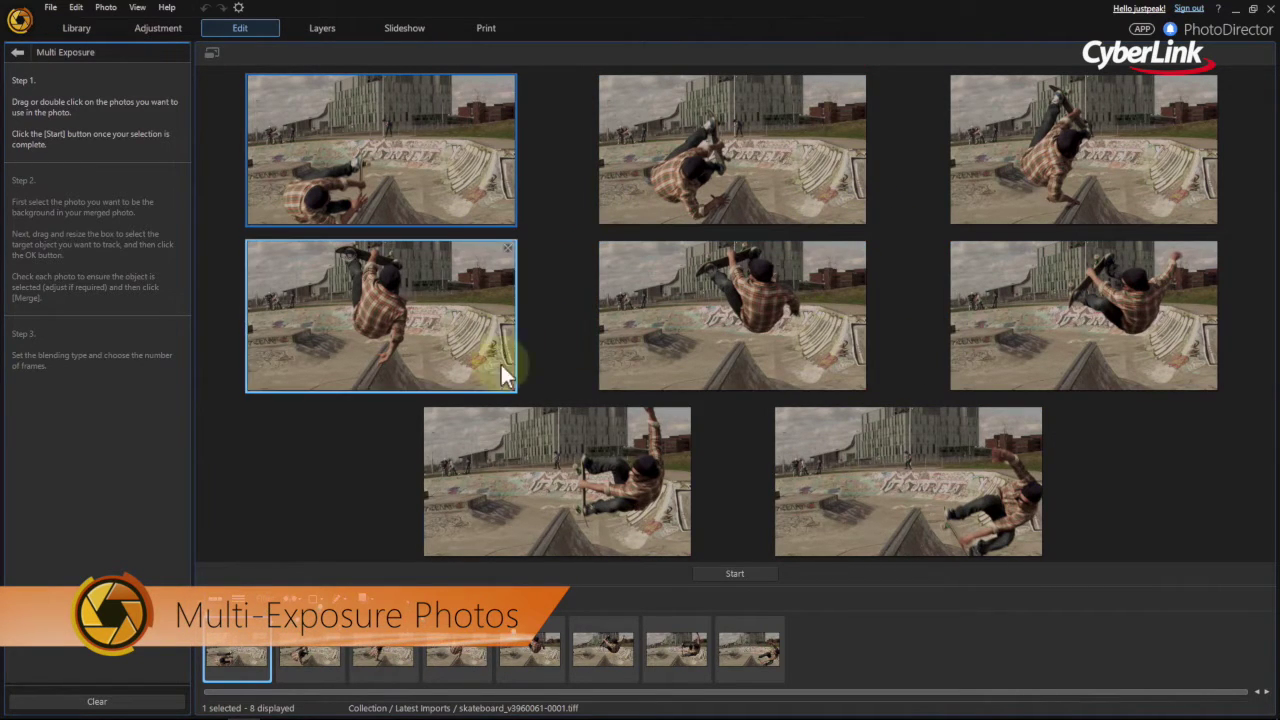
Step: Start the multi-exposure from the eight skateboard photos and accept the transparency warning
click(770, 577)
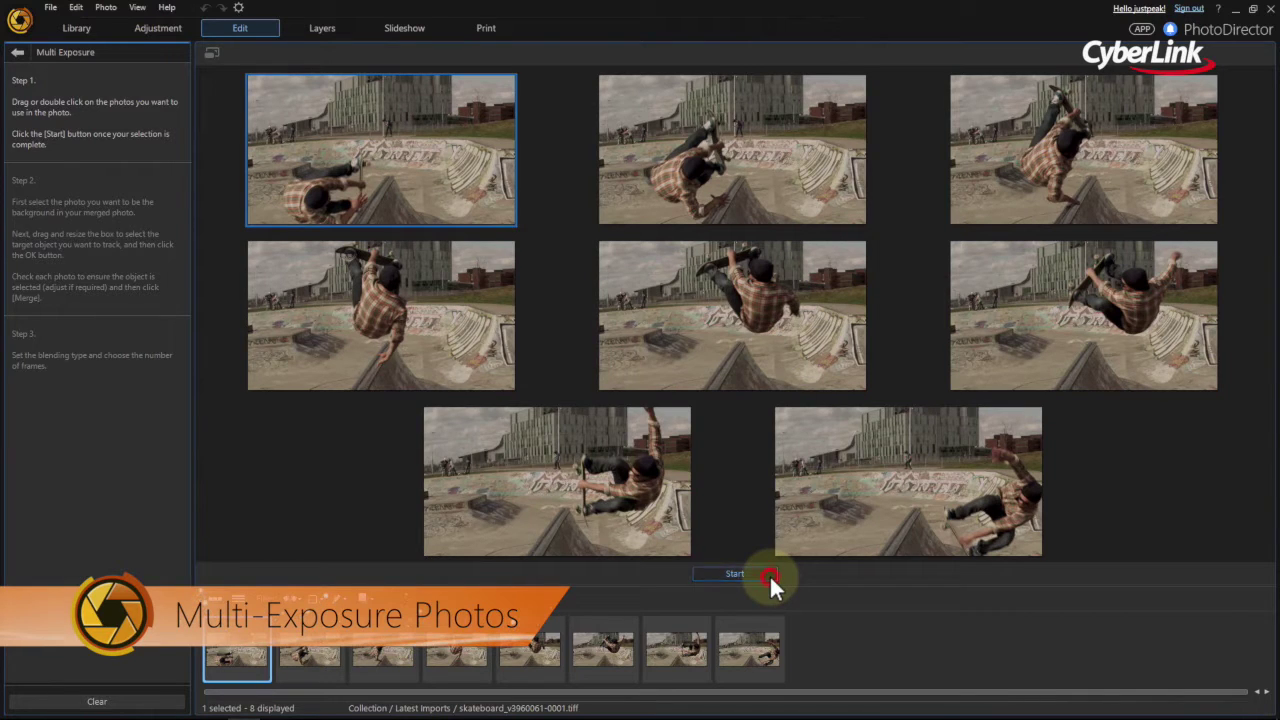
click(793, 420)
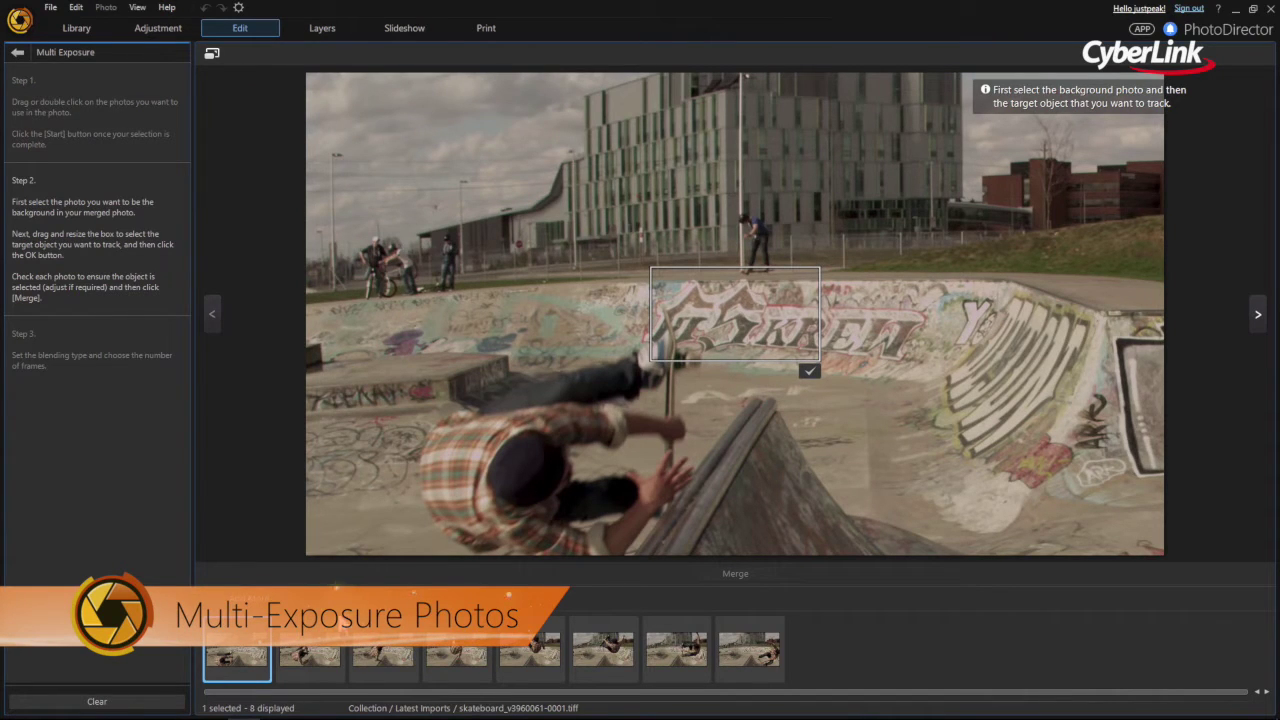
Step: Preview all eight skateboard frames and choose the first one as the background
click(320, 665)
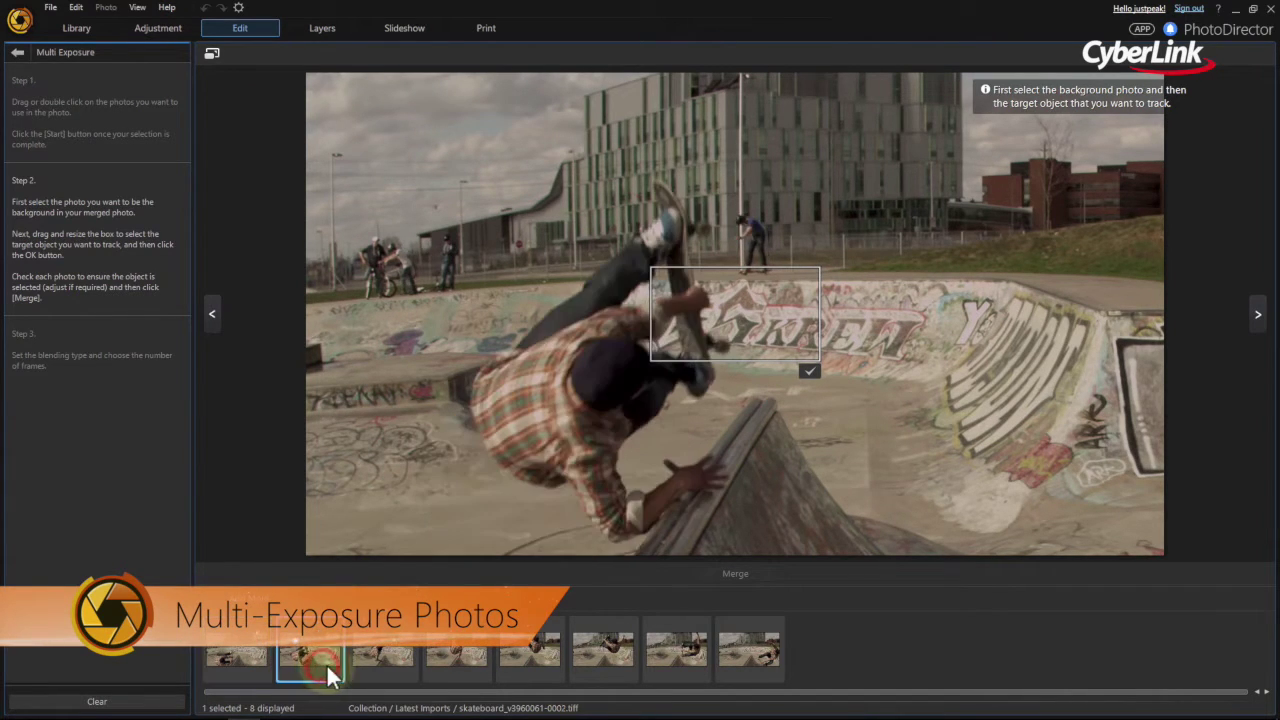
click(390, 668)
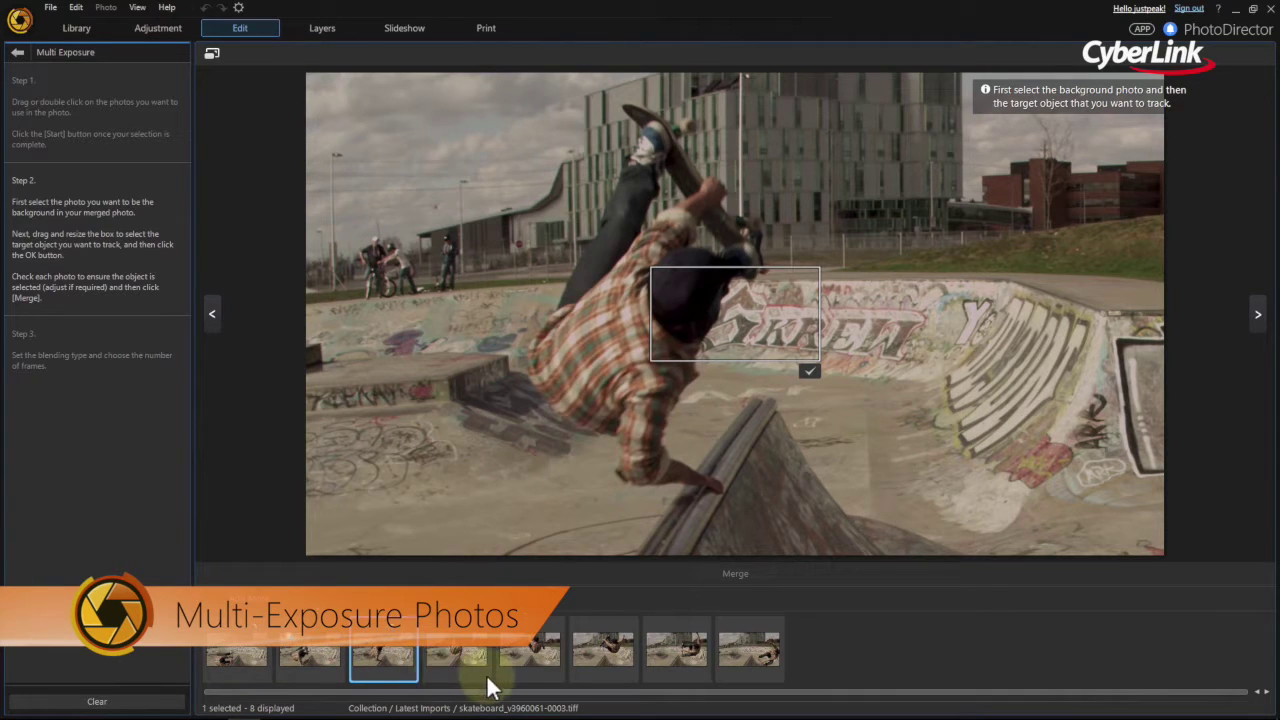
click(452, 660)
click(527, 660)
click(602, 663)
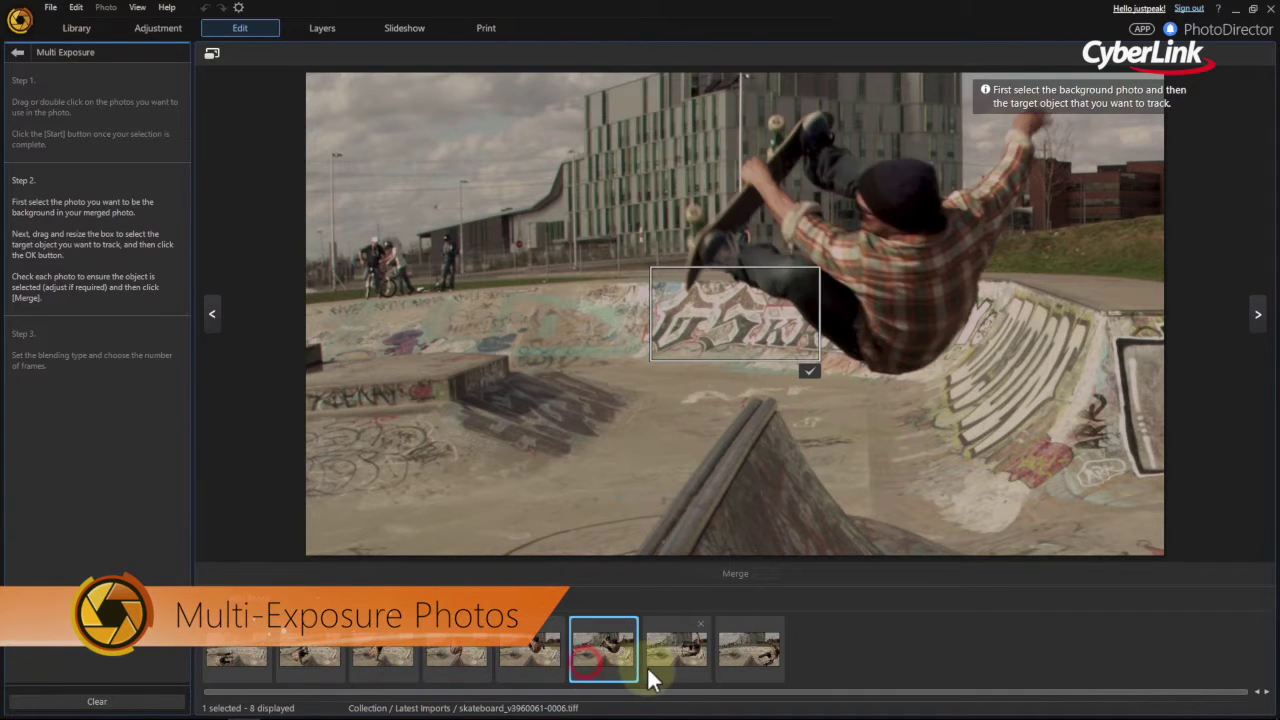
click(665, 666)
click(755, 666)
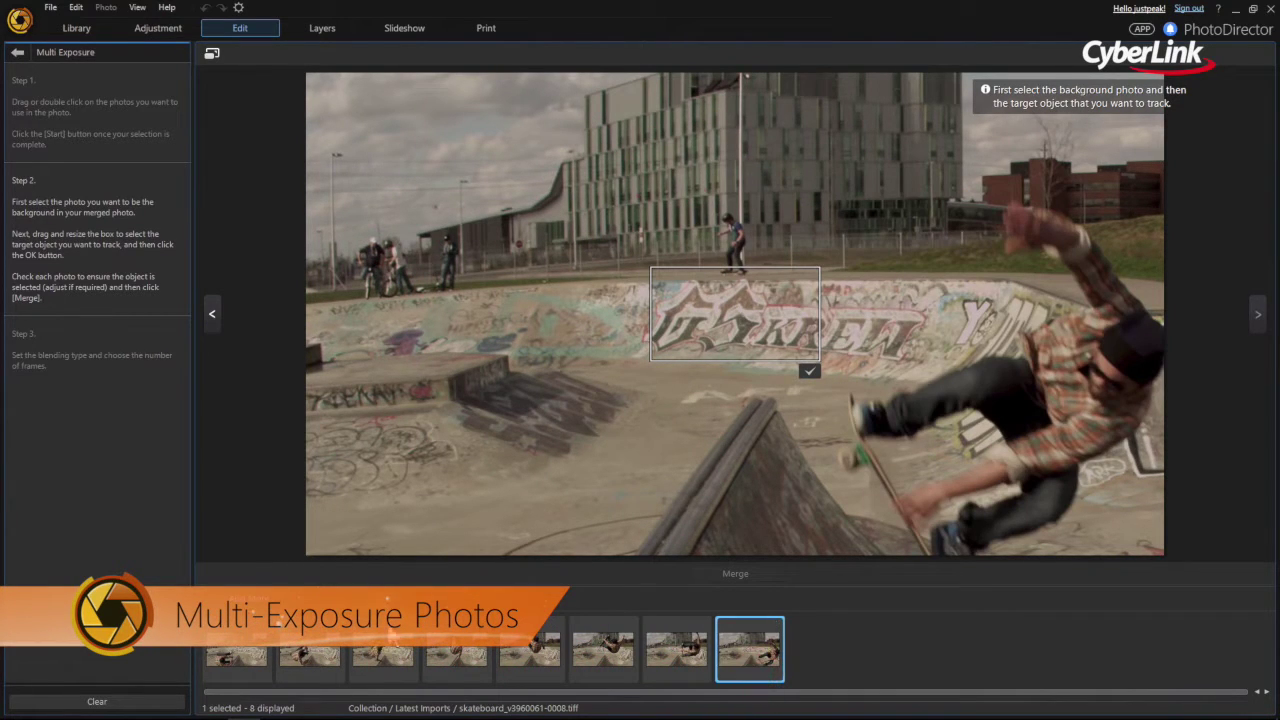
click(239, 660)
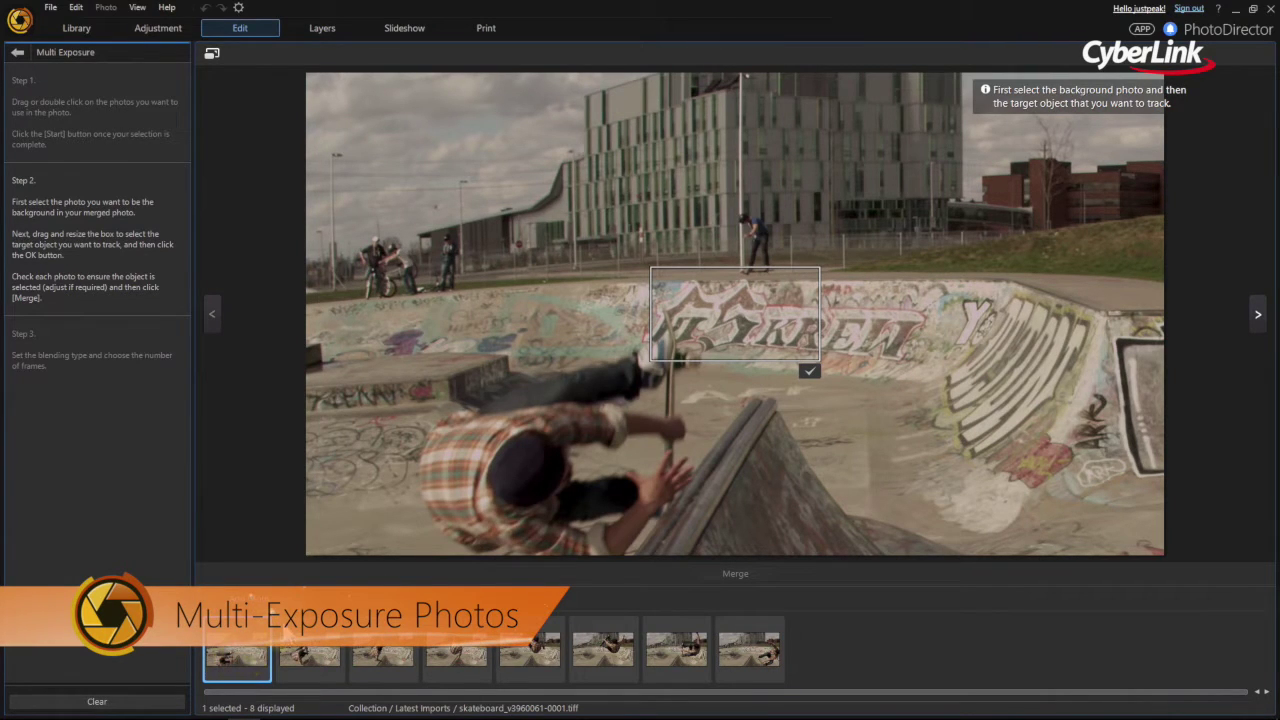
Step: Move and resize the tracking box to cover the whole skater
drag(738, 340, 500, 434)
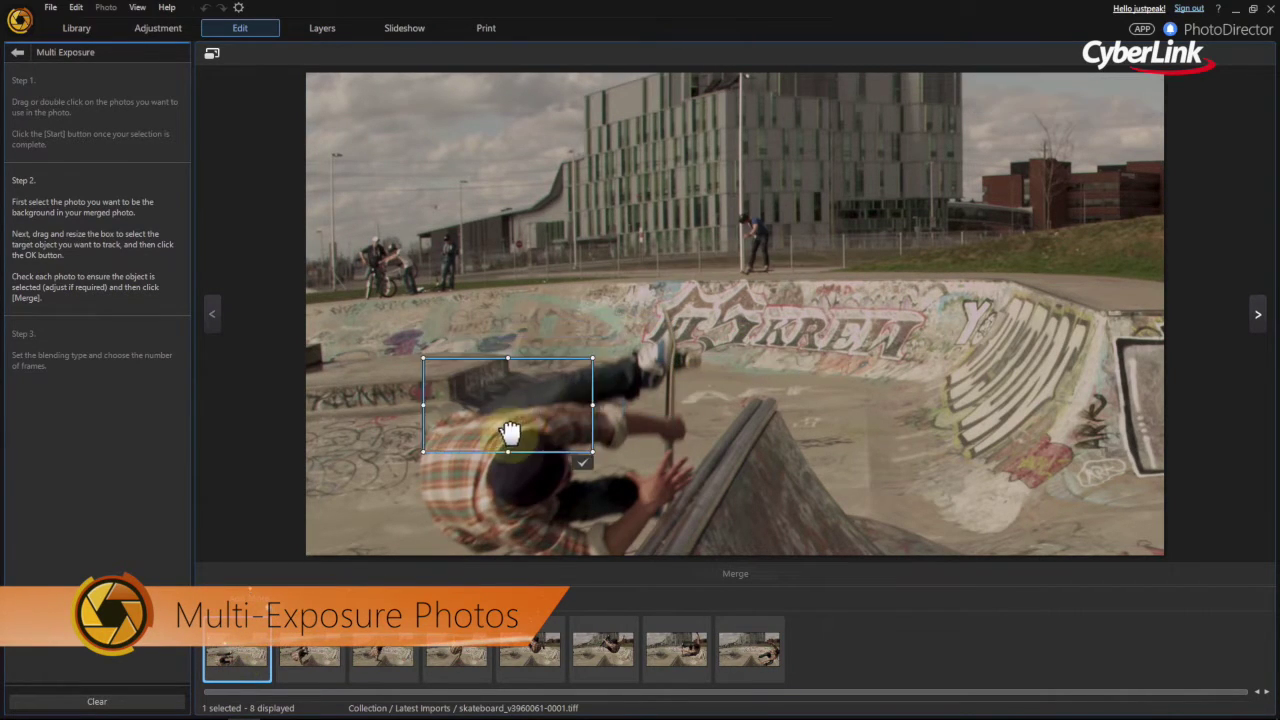
drag(579, 458, 694, 551)
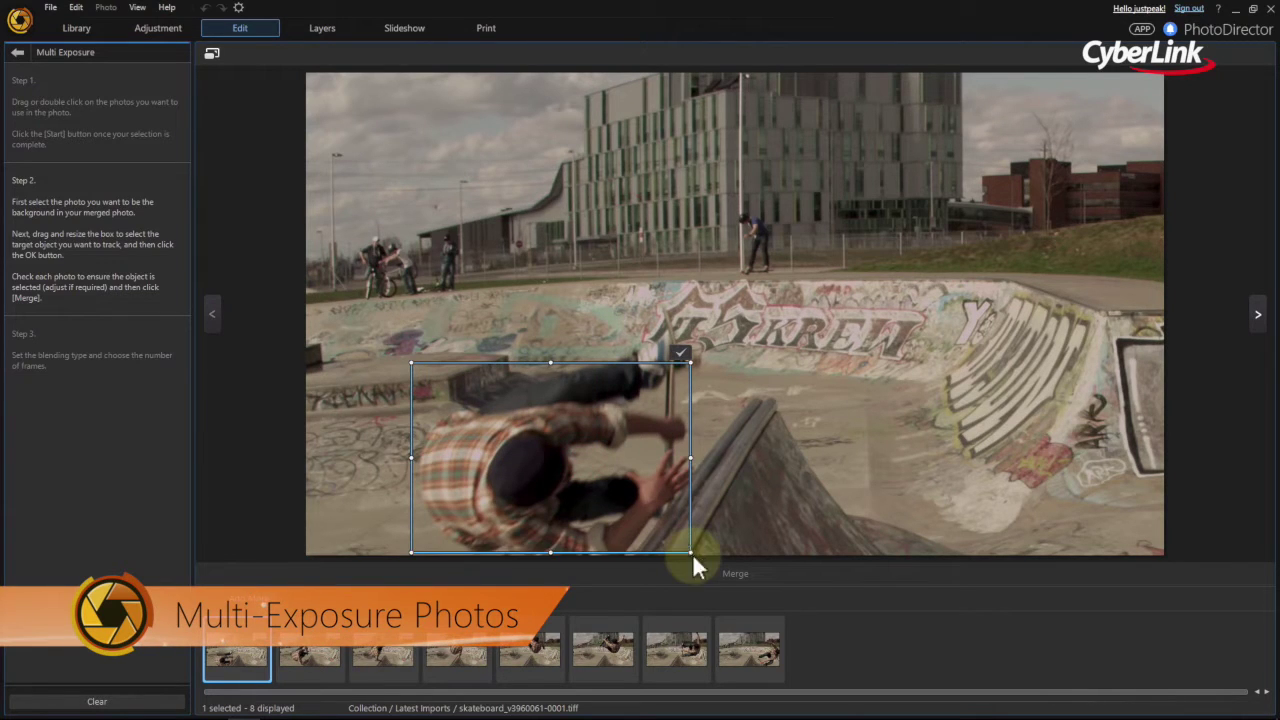
drag(690, 360, 740, 324)
Step: Nudge the tracking box left, confirm the skater as the tracked object, and close the detection message
drag(646, 398, 625, 398)
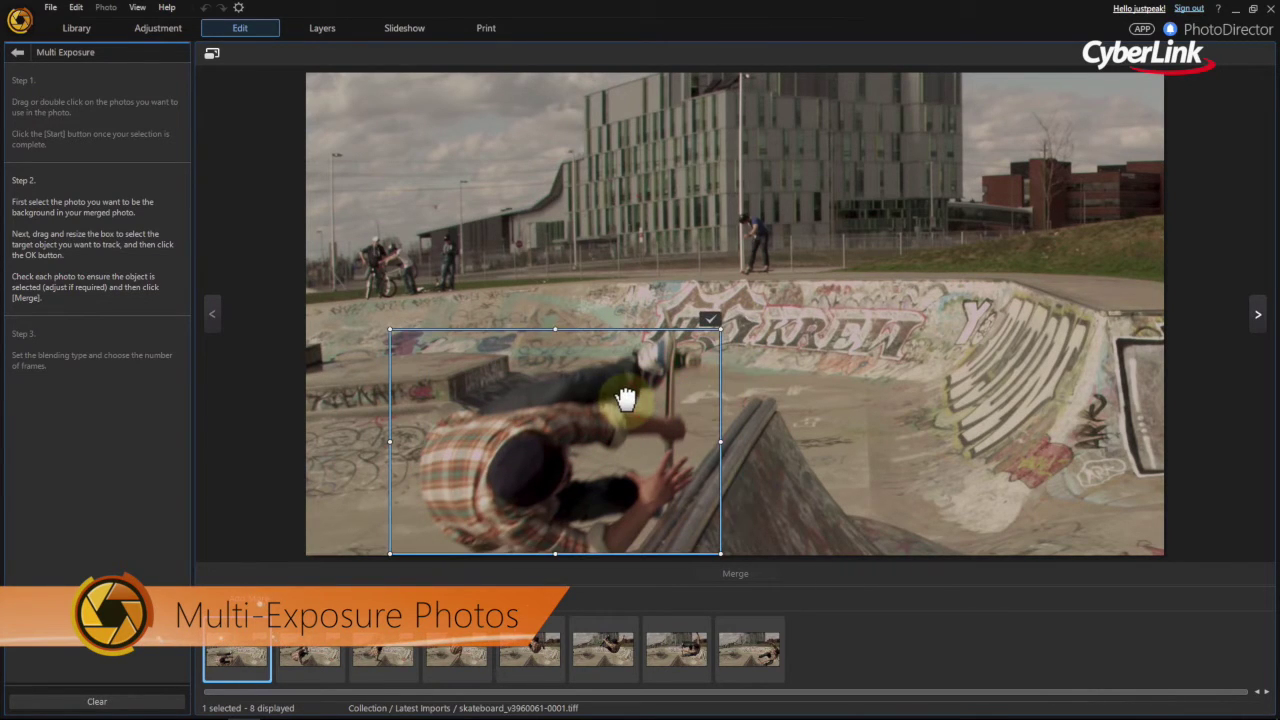
click(713, 318)
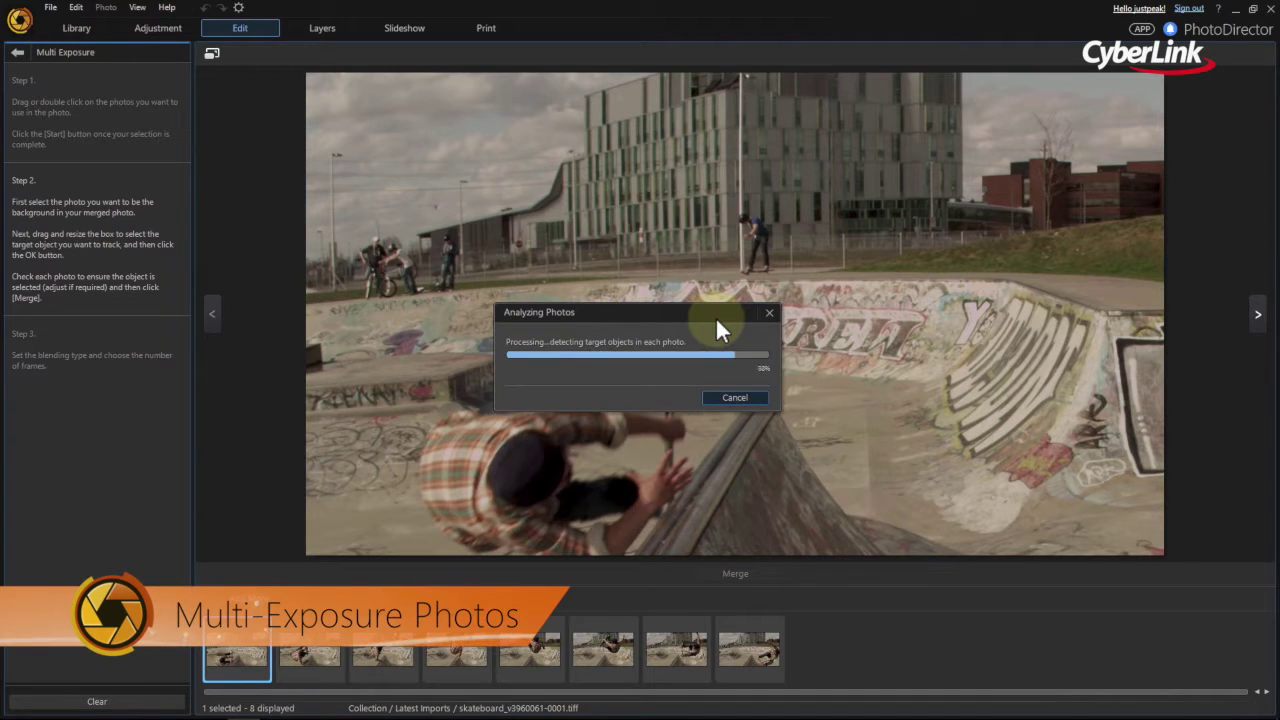
click(769, 419)
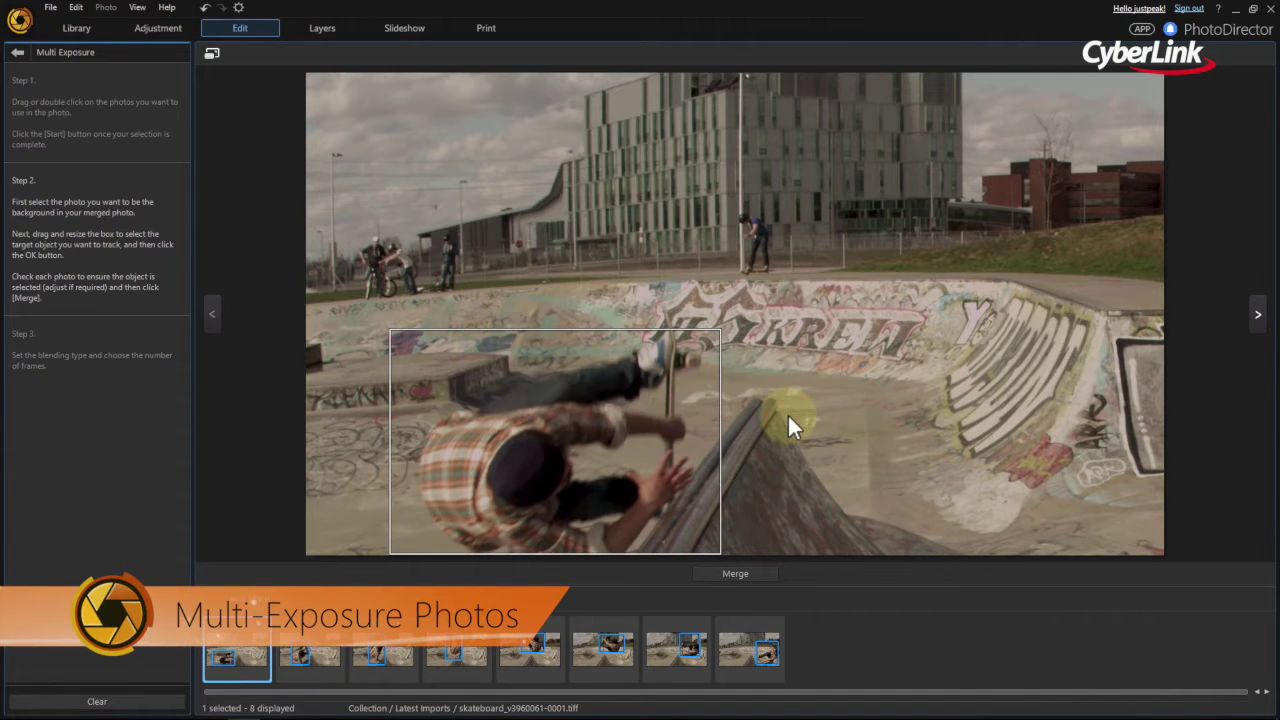
Step: Check the skater detection in frames 0002 through 0008, then merge them
click(333, 672)
click(405, 678)
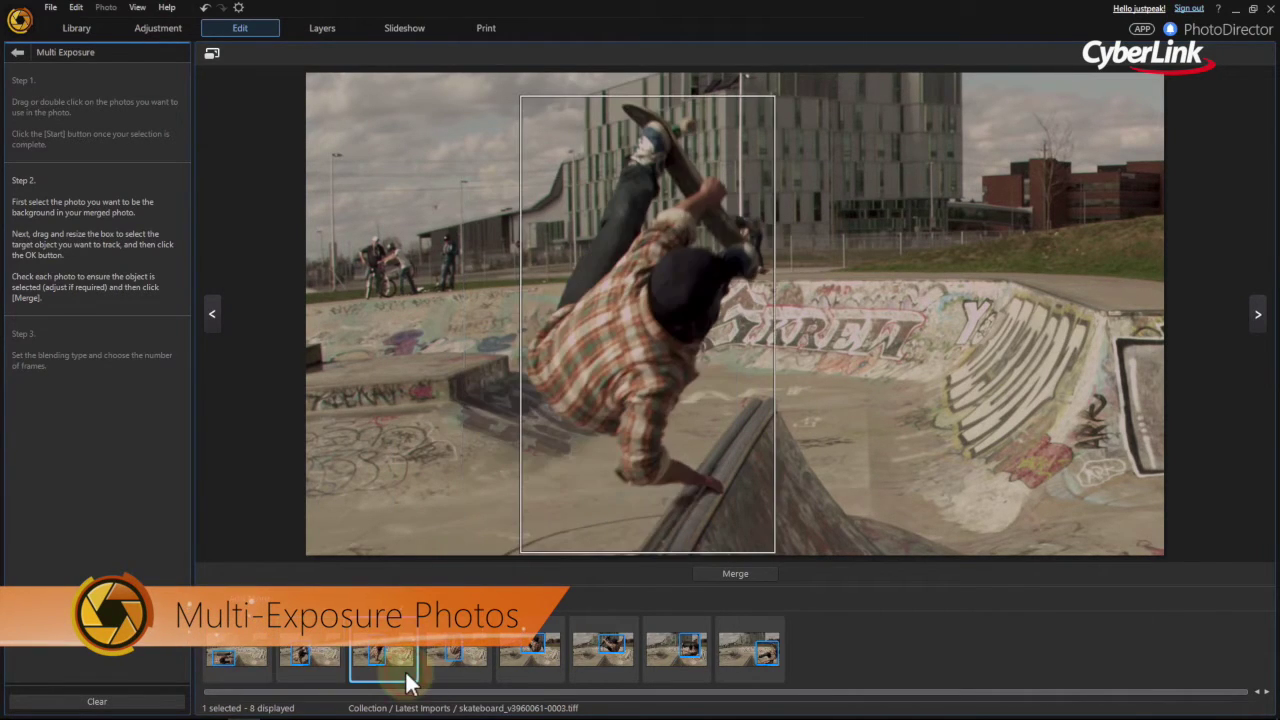
click(480, 676)
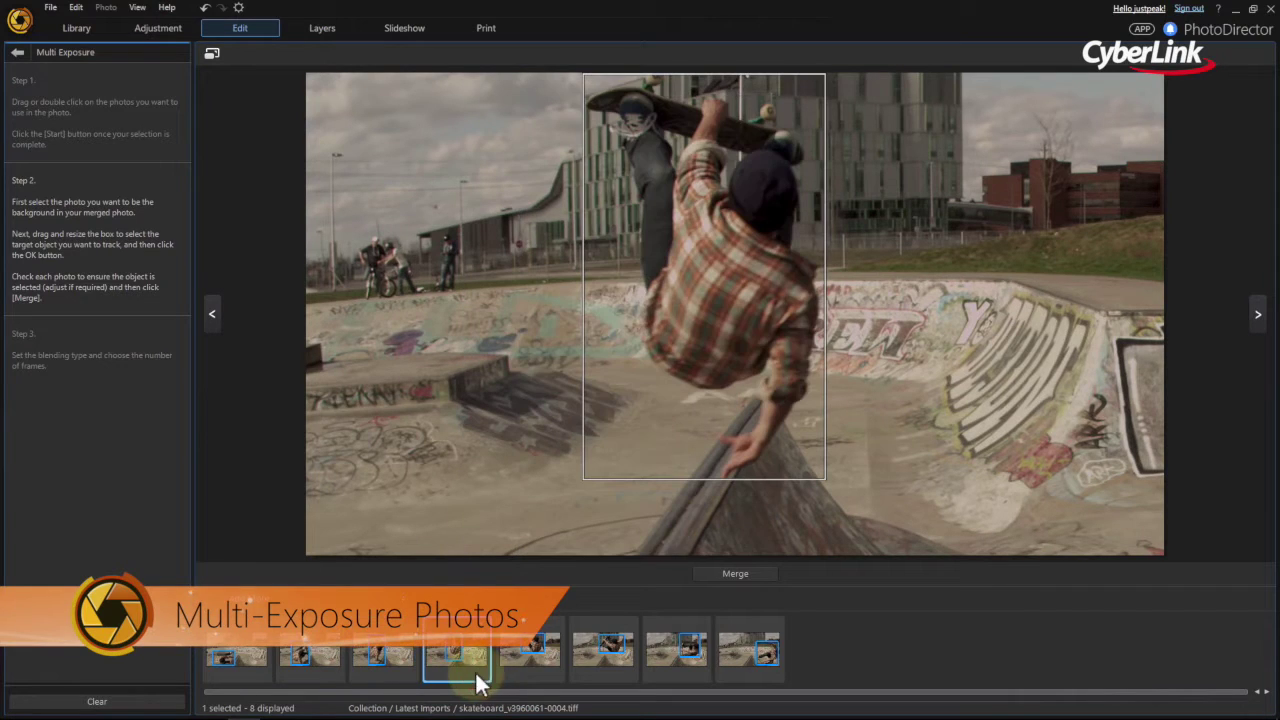
click(553, 680)
click(616, 678)
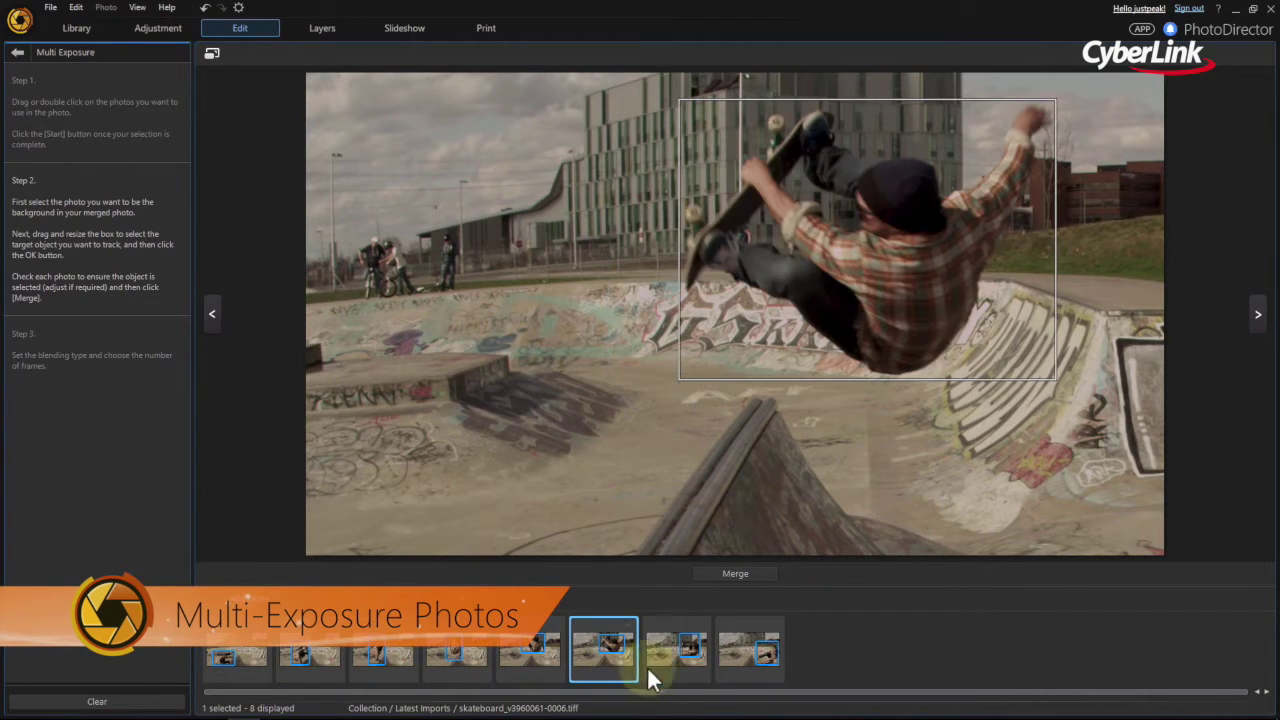
click(680, 670)
click(753, 664)
click(766, 574)
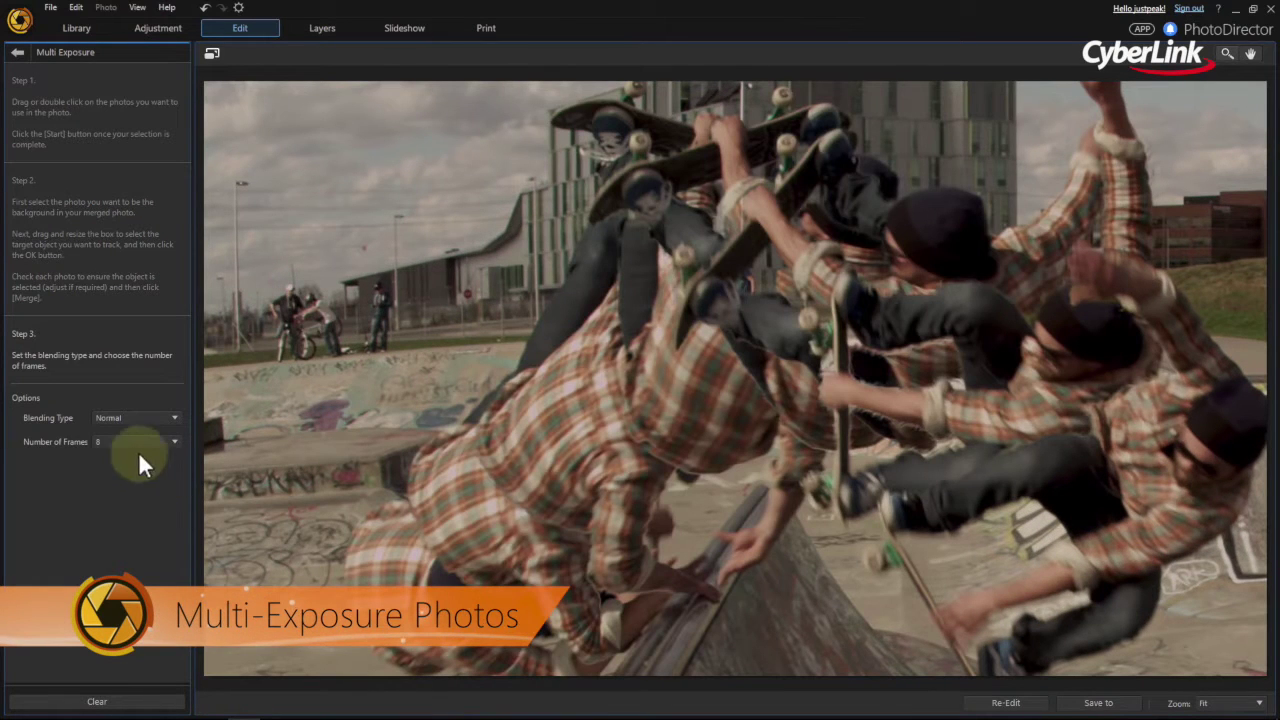
Step: Set the composite to 5 frames with Fade Out blending, then pick the valley panning clip
click(155, 443)
click(155, 524)
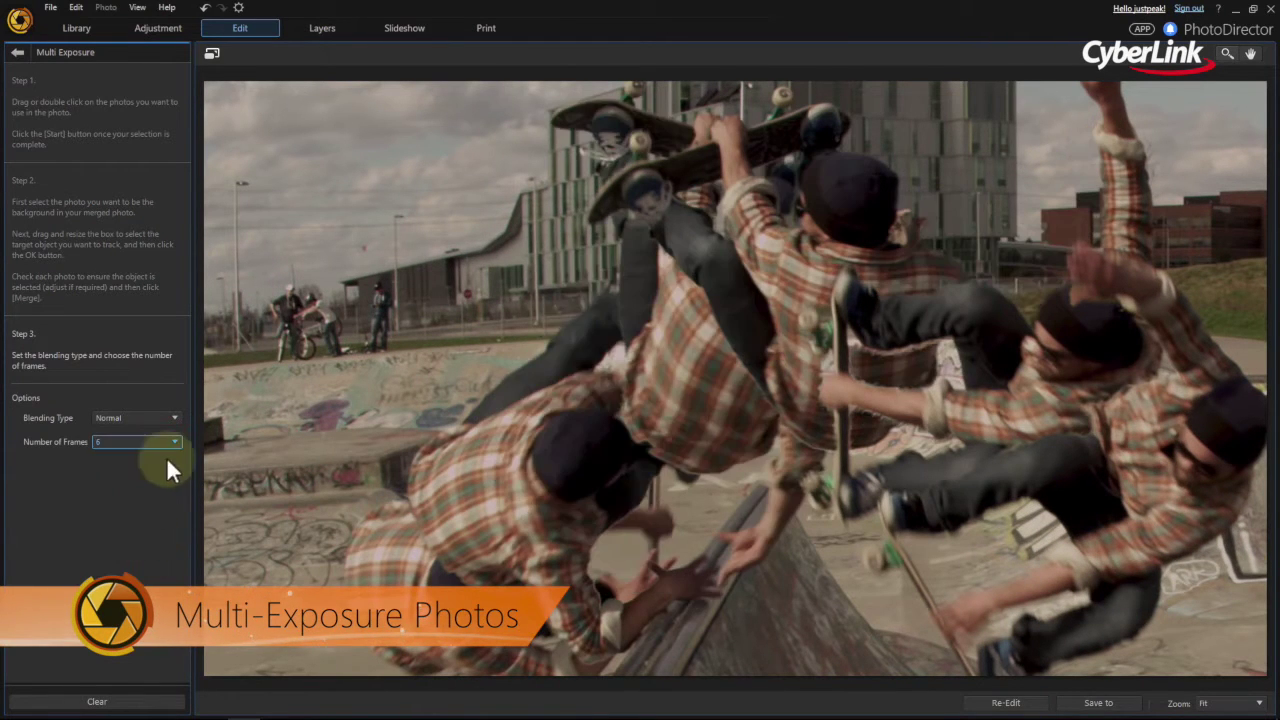
click(137, 441)
click(161, 478)
click(137, 441)
click(159, 514)
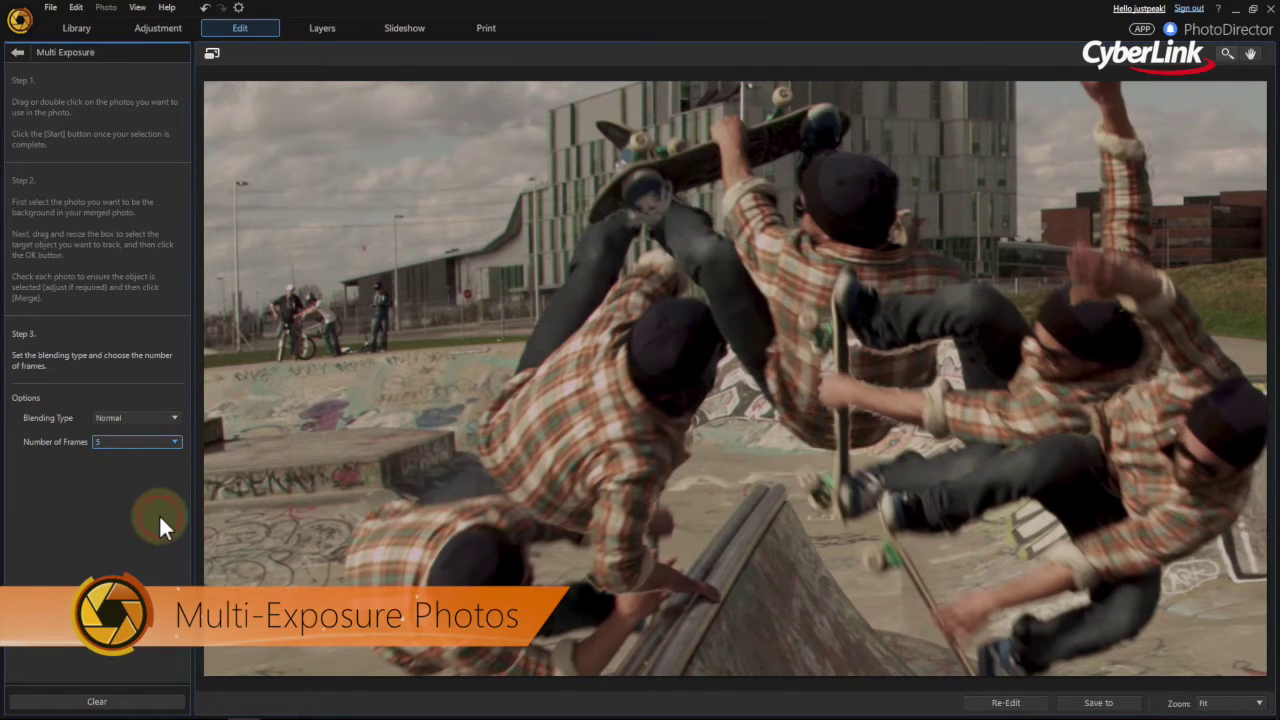
click(169, 417)
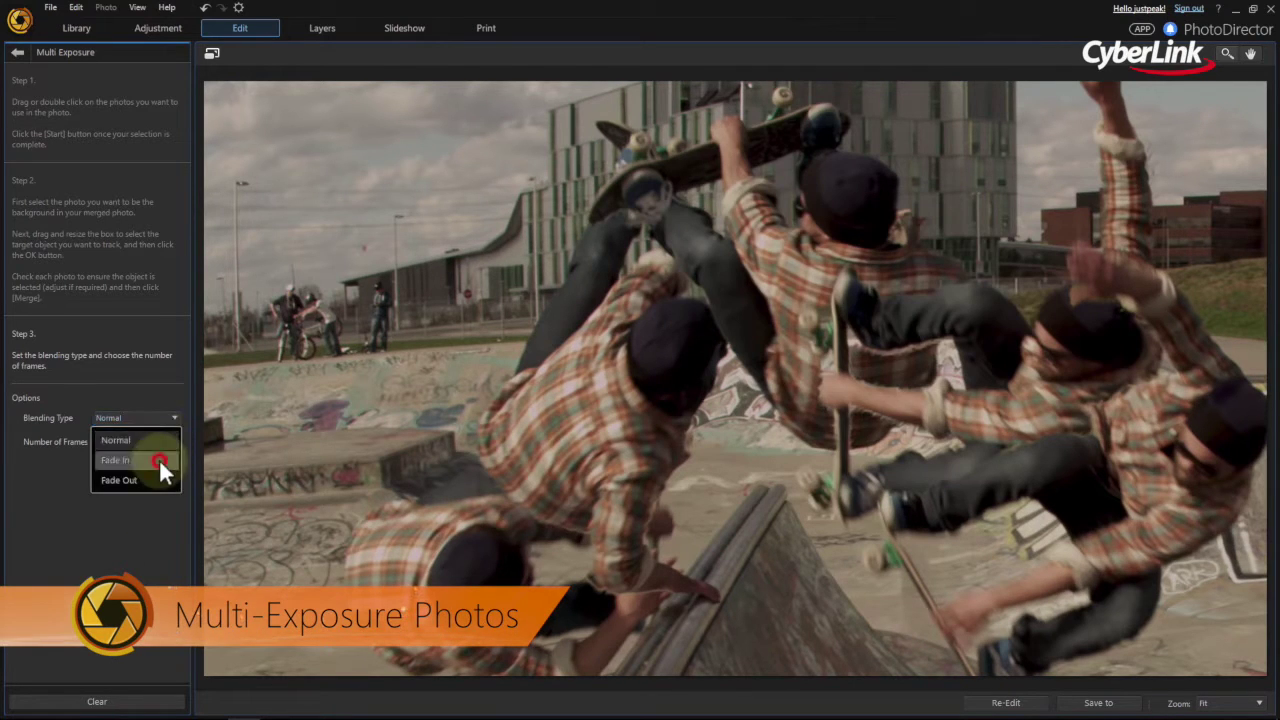
click(159, 459)
click(159, 421)
click(155, 476)
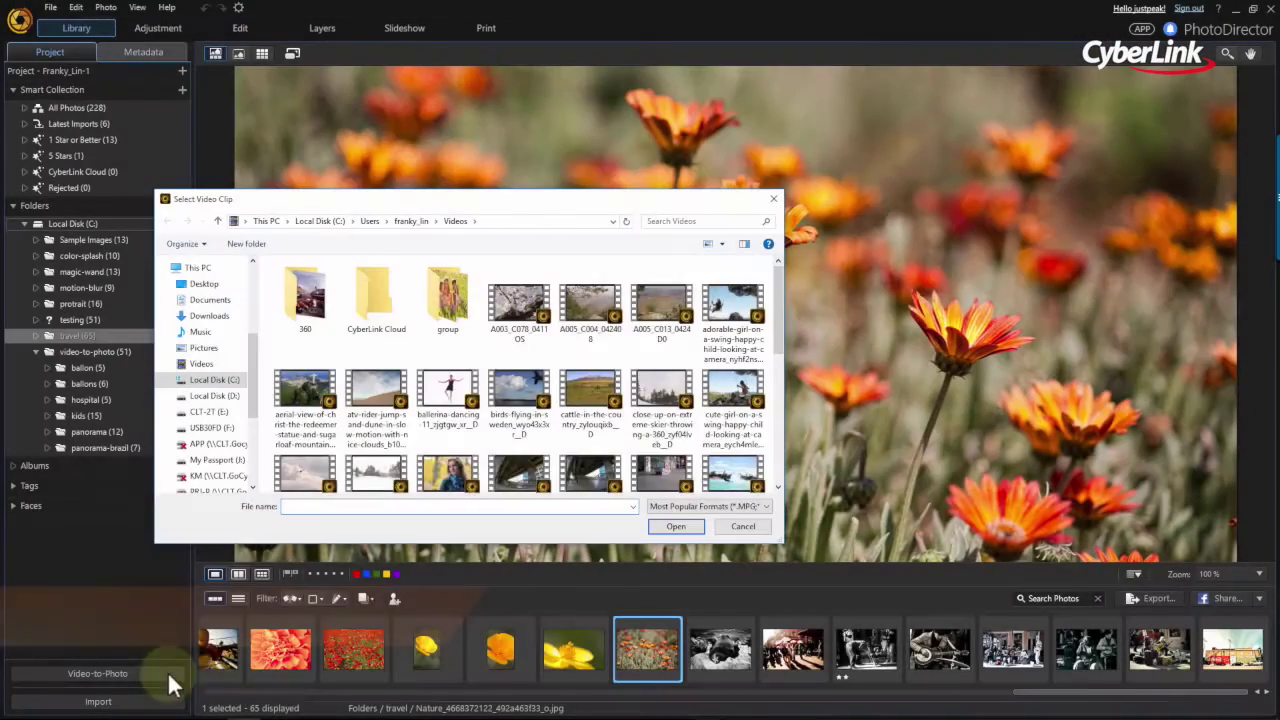
click(519, 370)
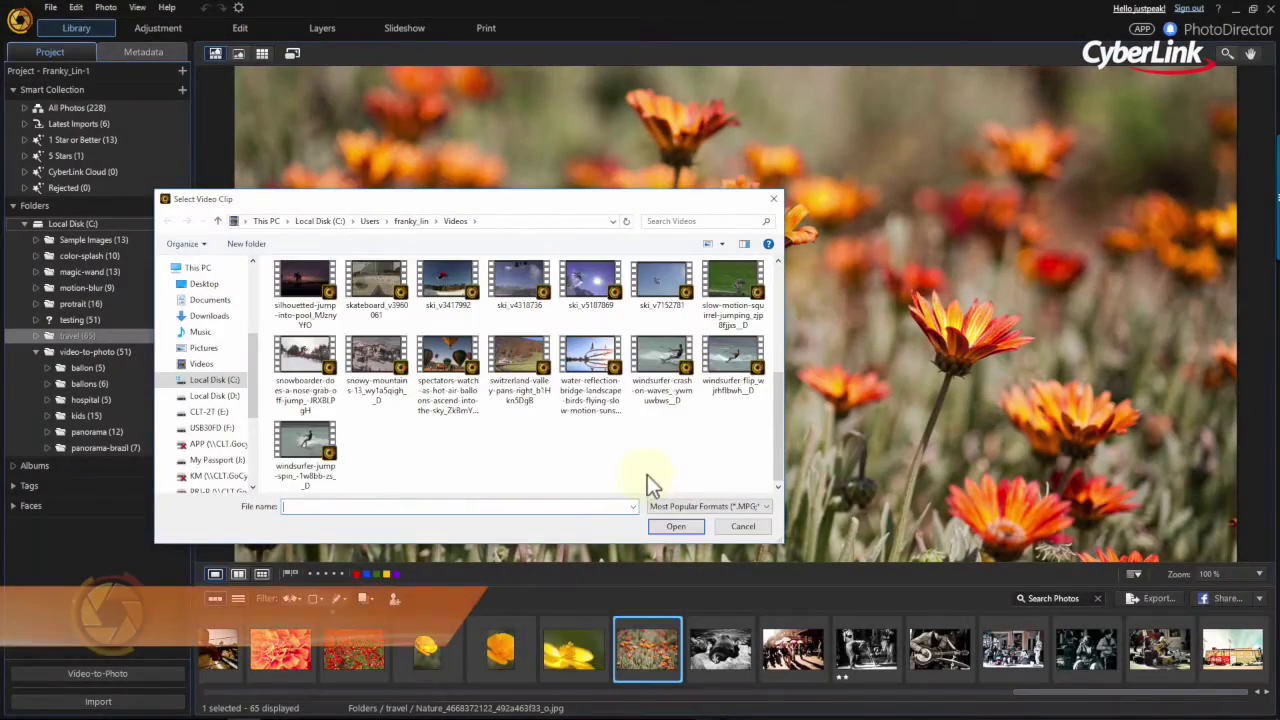
Step: Open the valley clip as a panorama, capture frames along the pan, and export them to Panorama
click(700, 527)
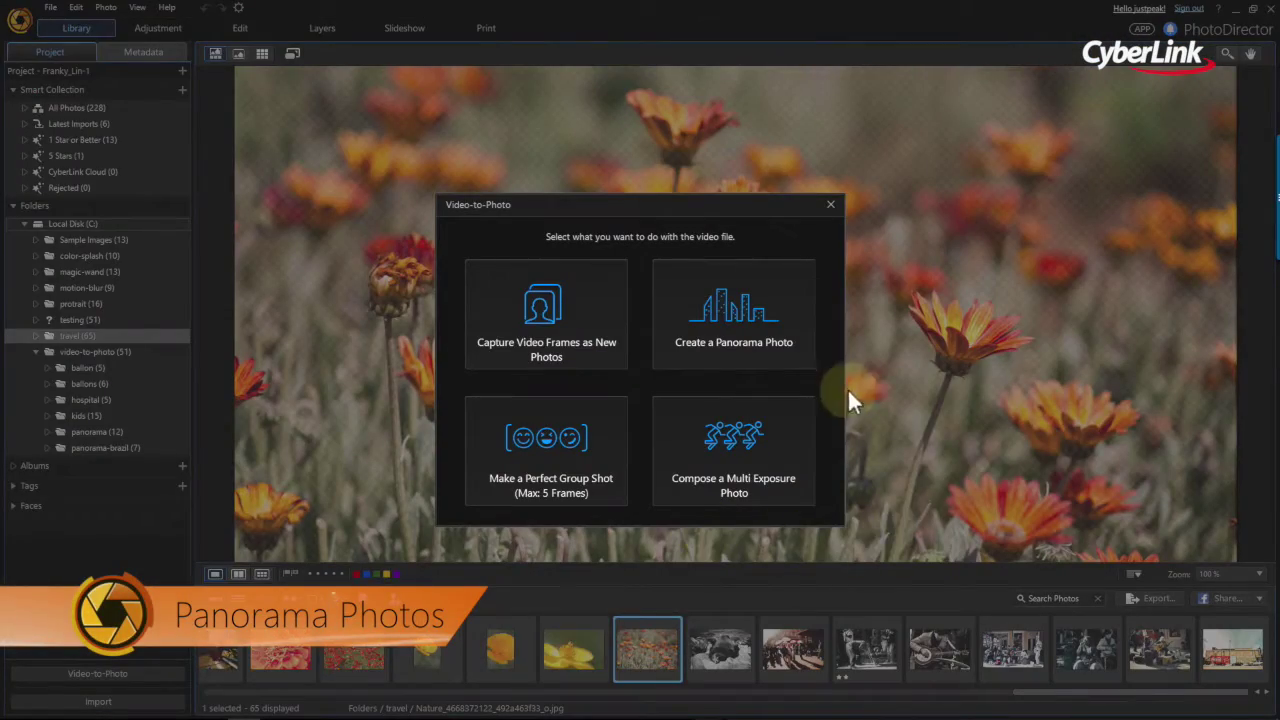
click(811, 362)
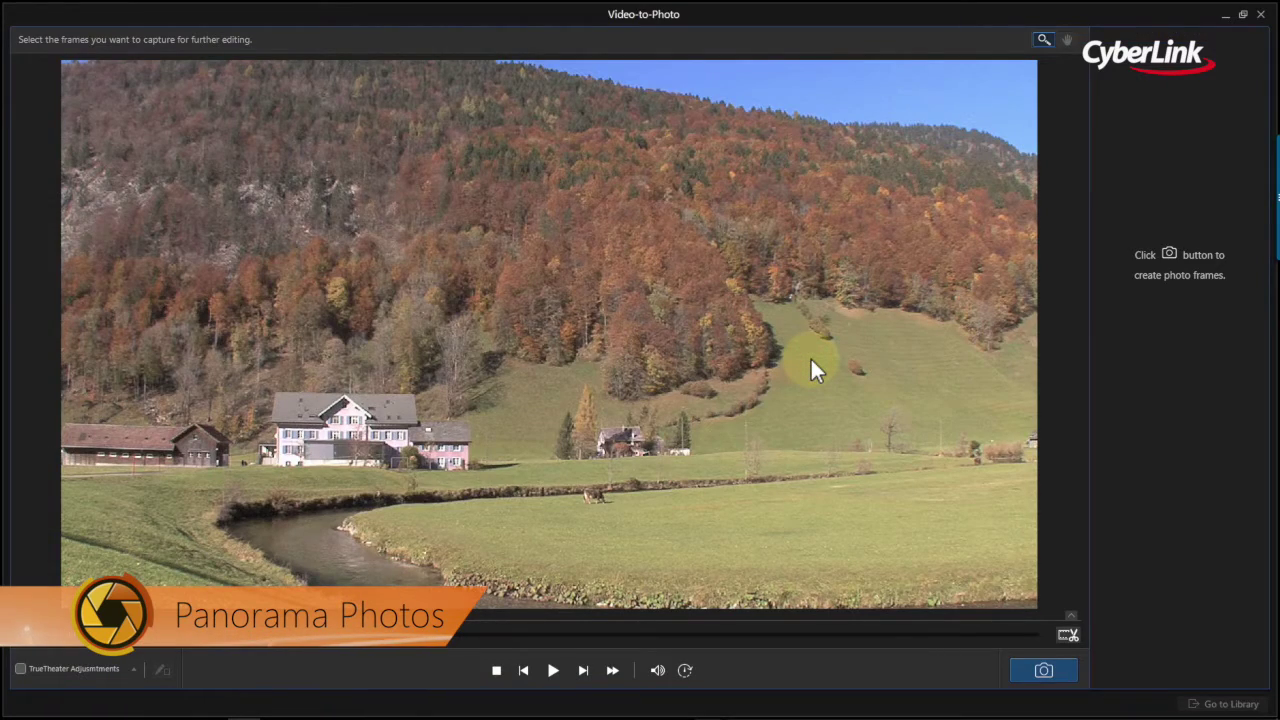
click(1032, 672)
click(555, 674)
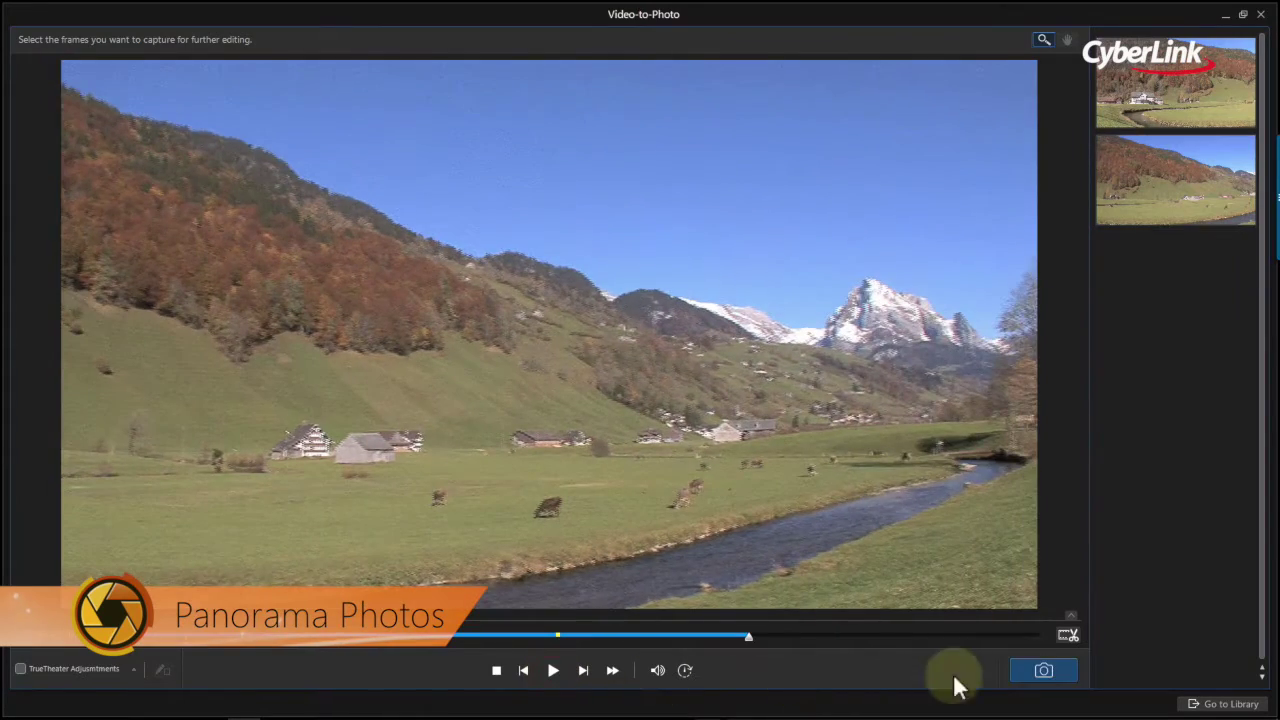
click(557, 672)
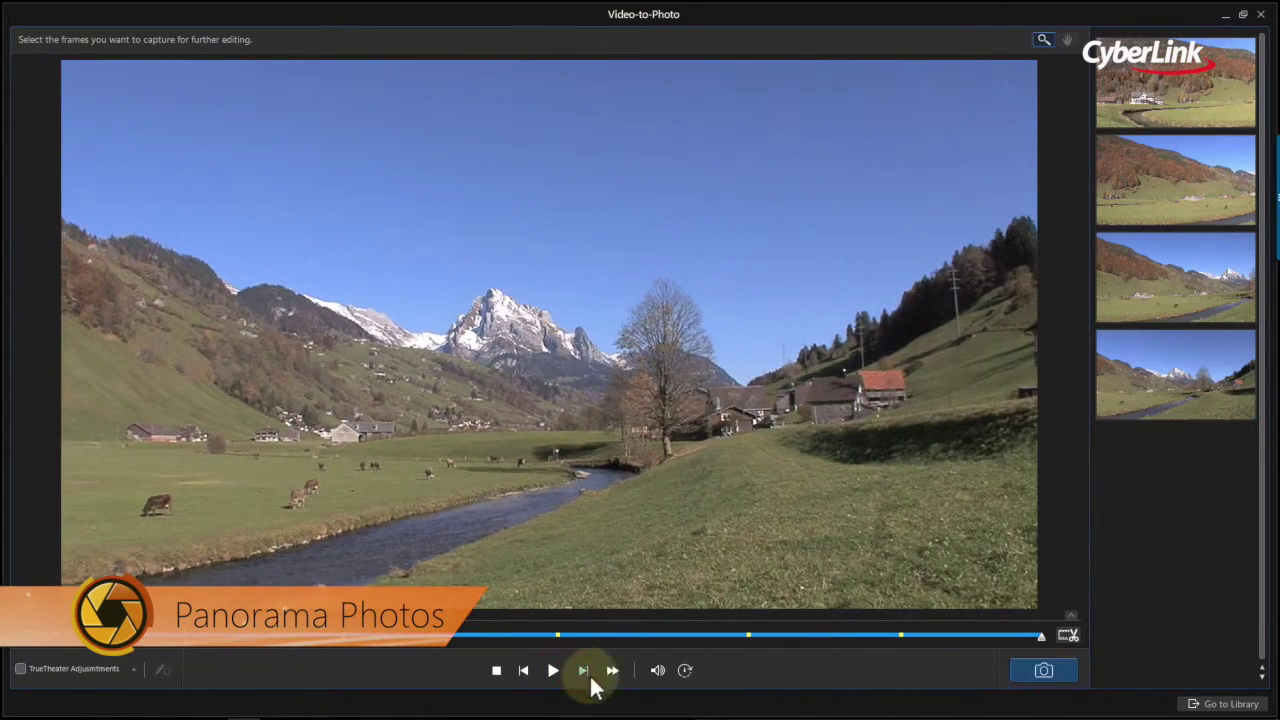
click(1043, 670)
click(1224, 703)
click(757, 425)
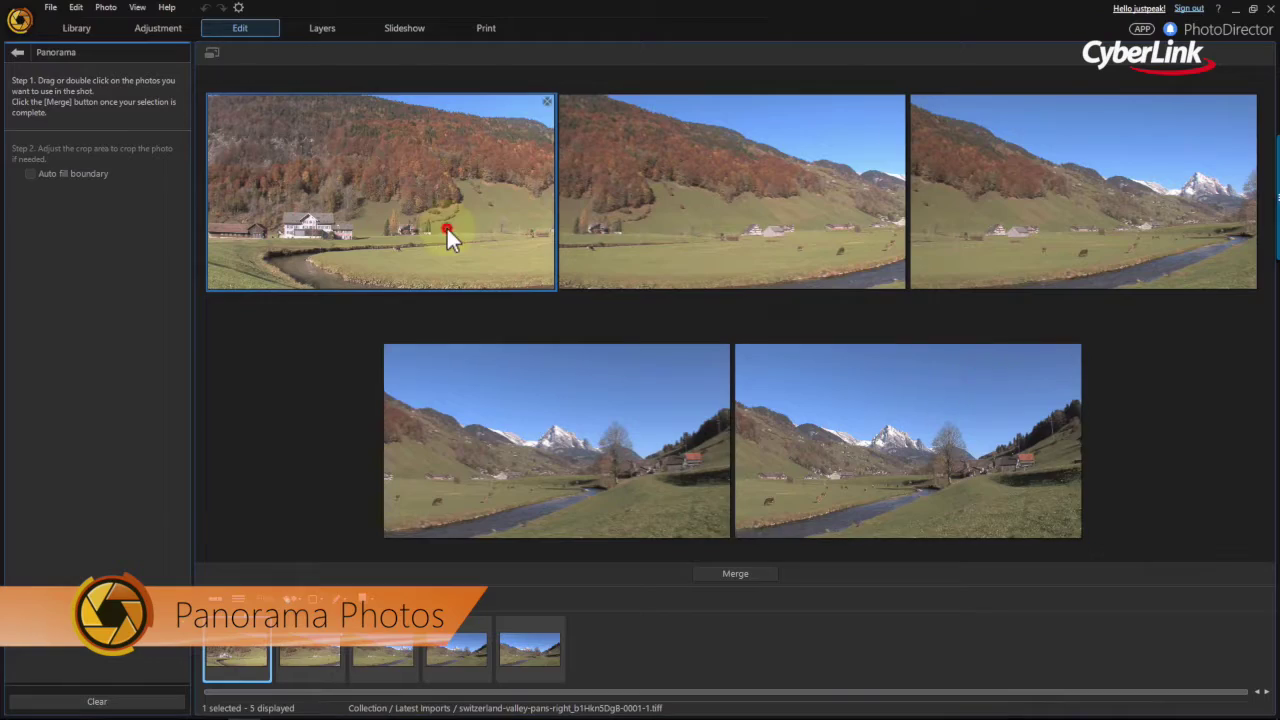
Step: Merge the five valley frames into a panorama and pull the crop corners inward
click(765, 574)
click(790, 418)
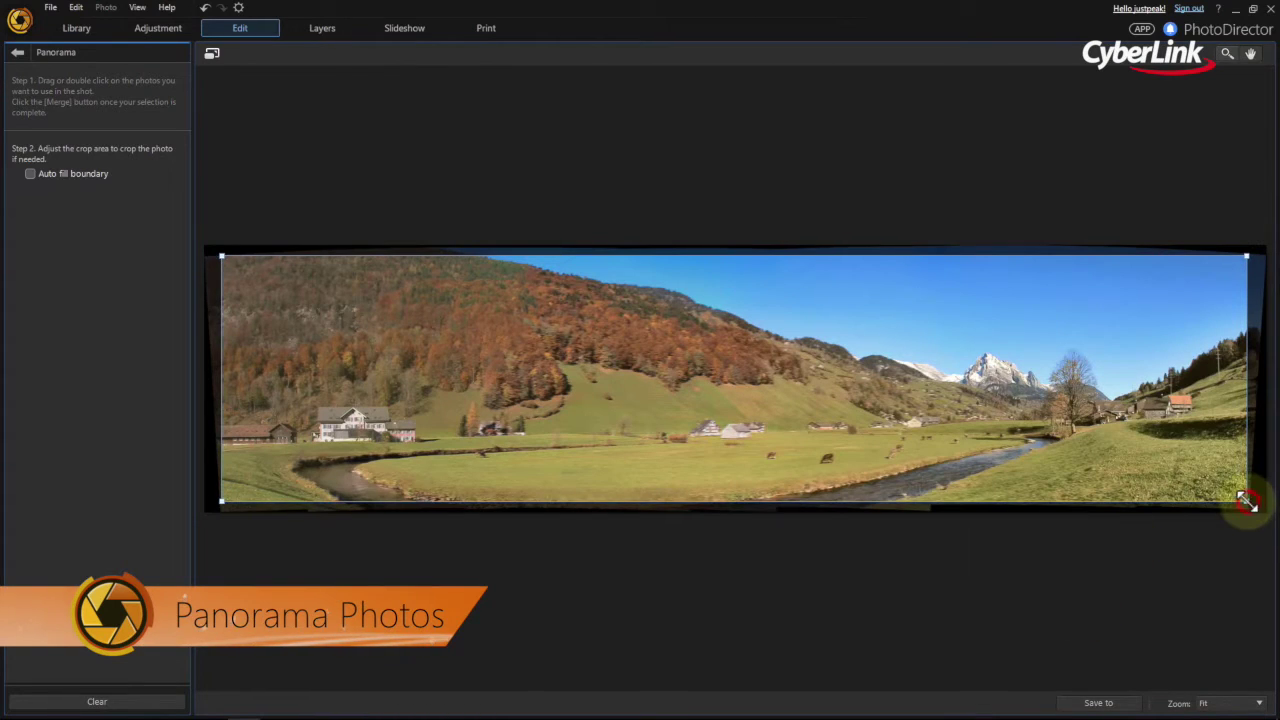
drag(1250, 506, 1248, 498)
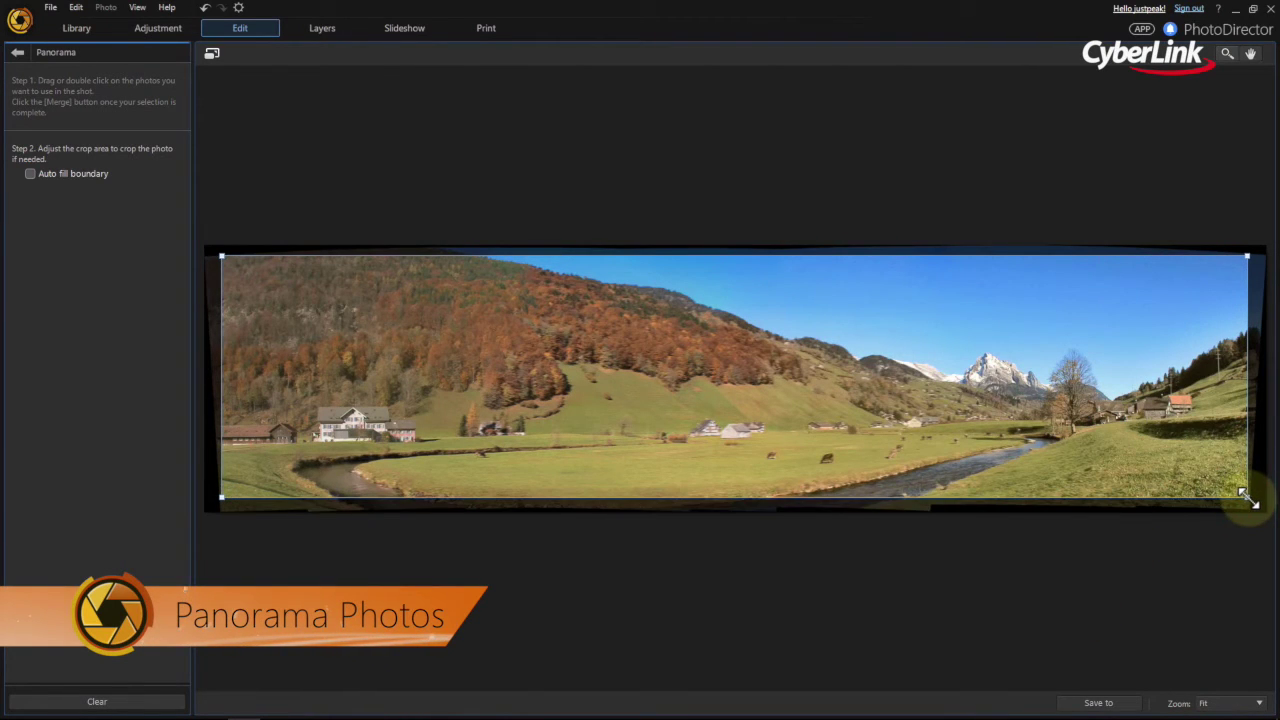
drag(222, 258, 226, 268)
drag(225, 497, 226, 490)
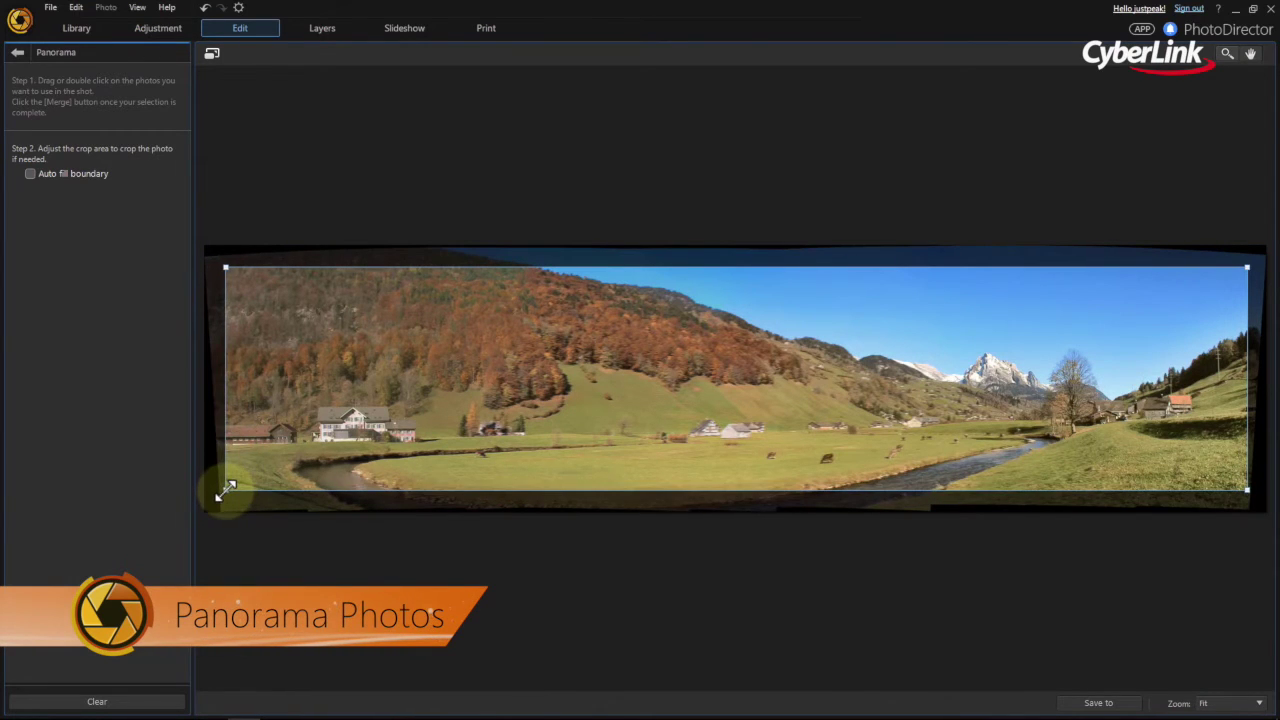
Step: Turn on Auto fill boundary, then open the family video clip for conversion
click(30, 174)
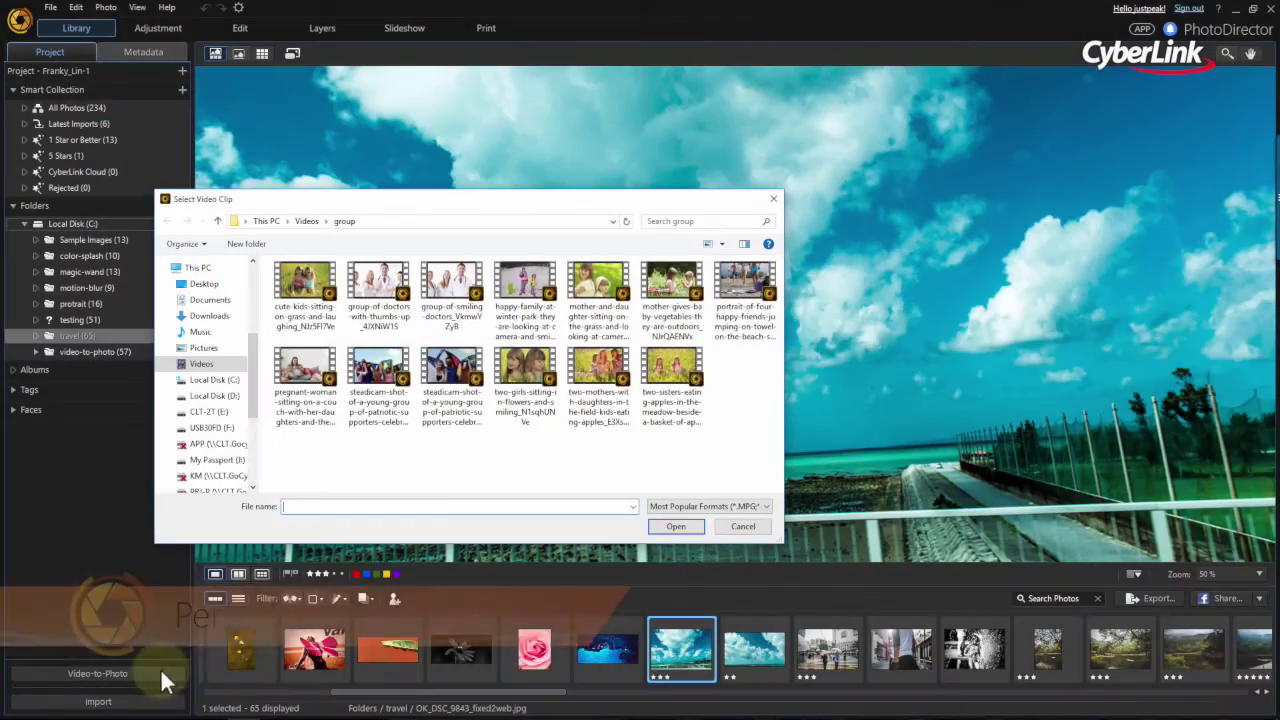
click(688, 333)
click(693, 532)
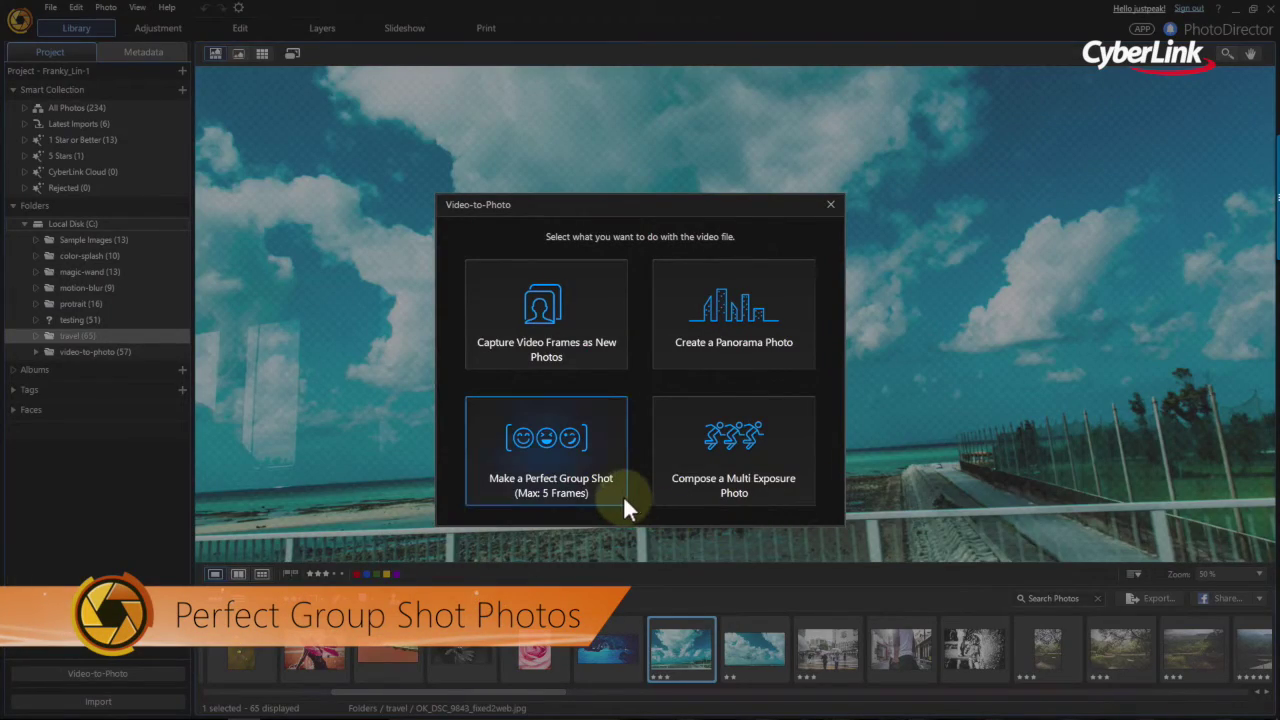
Step: Start a perfect group shot and capture five frames of the mother and girl video
click(624, 498)
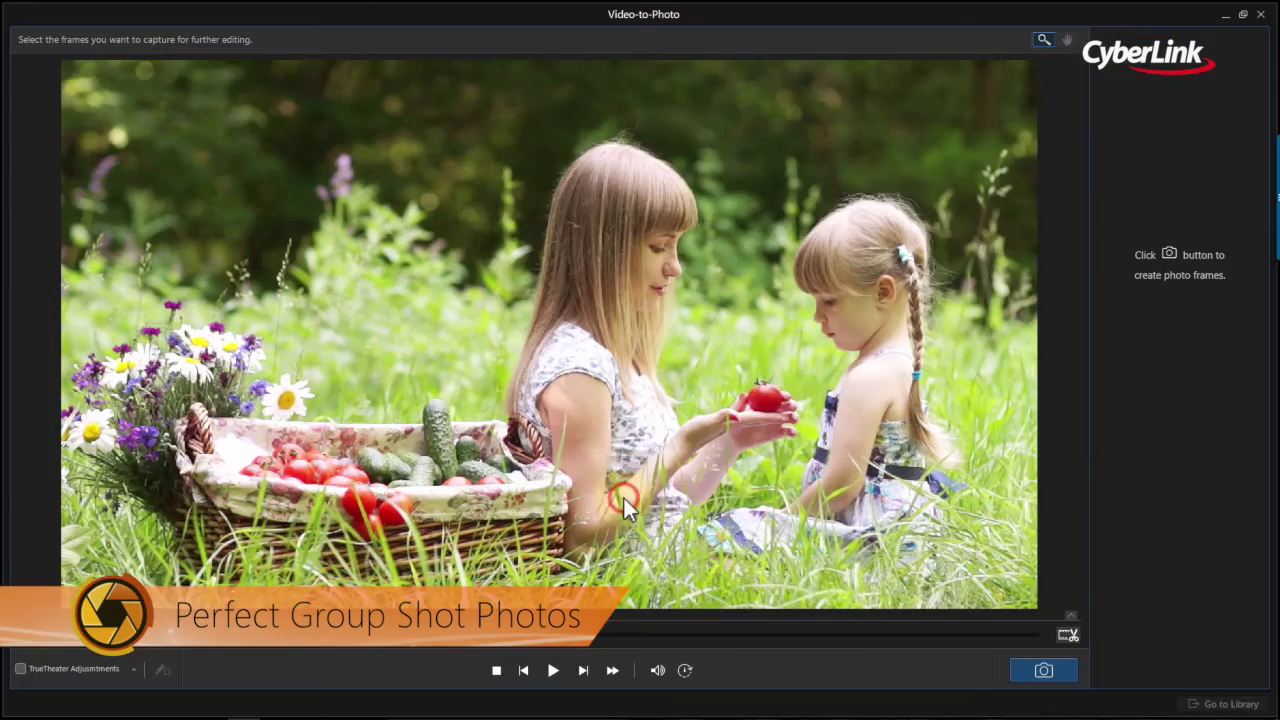
click(553, 670)
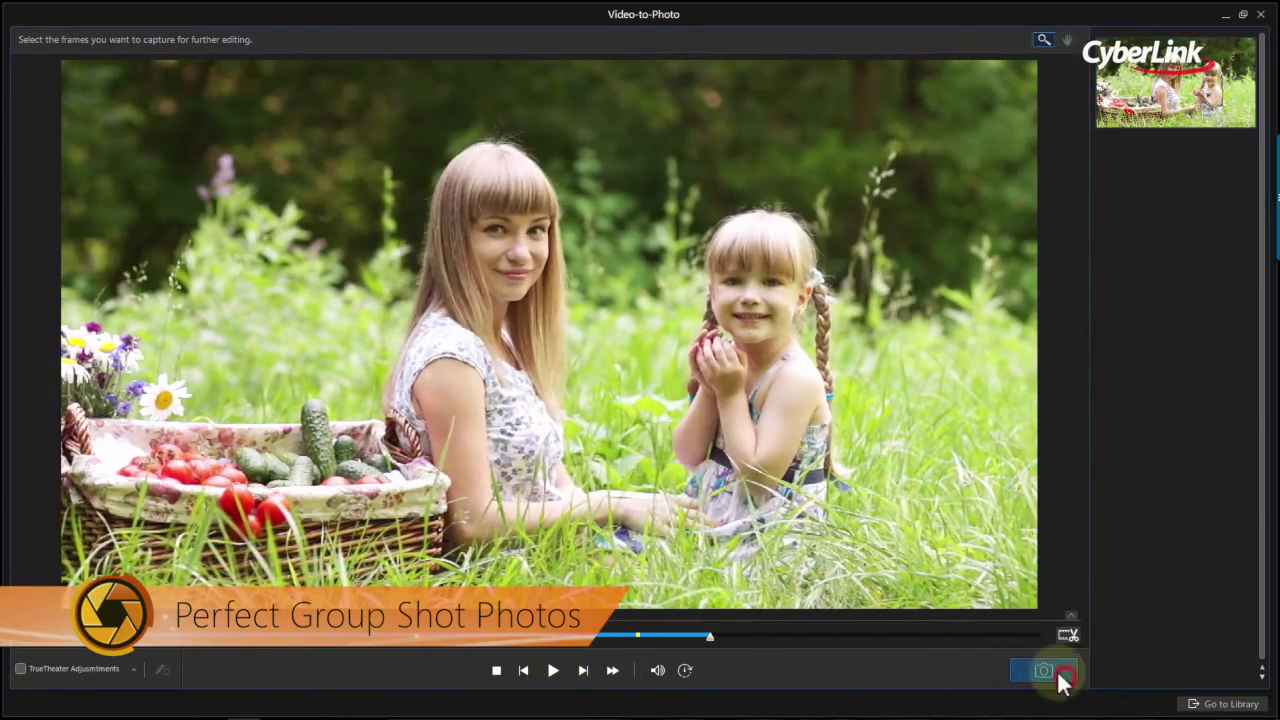
click(1057, 680)
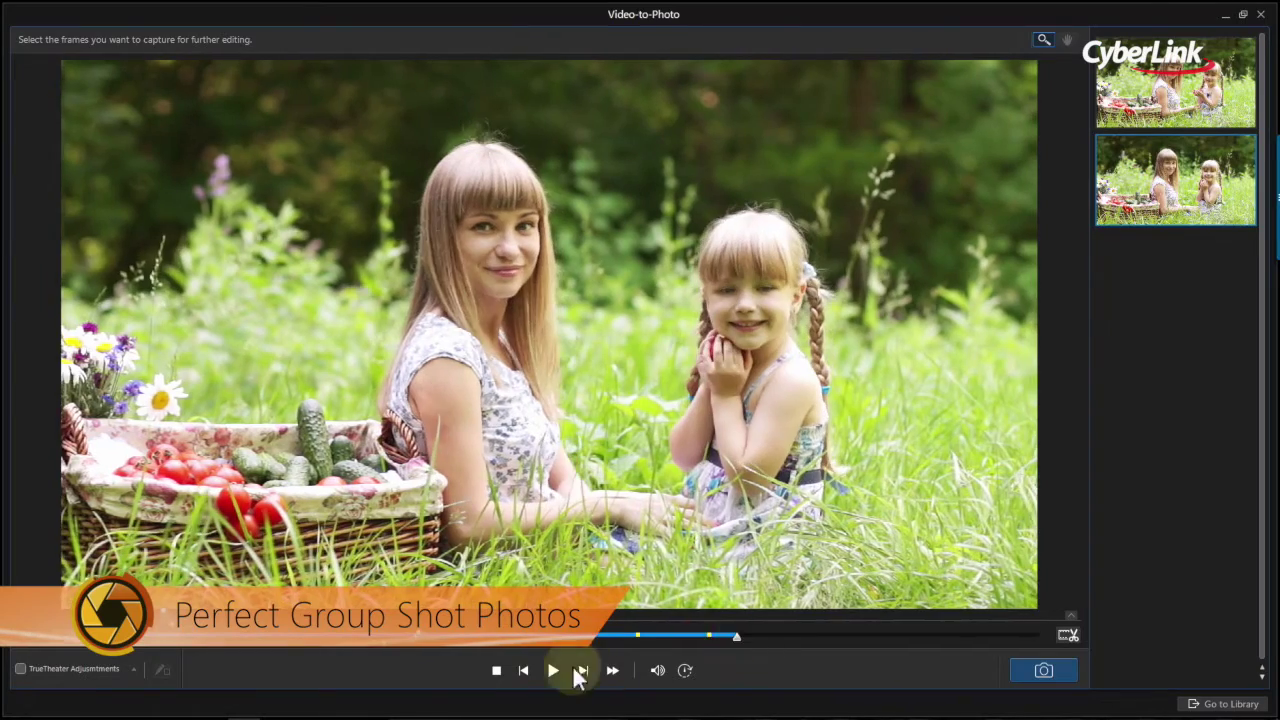
click(1043, 670)
Step: Import the captured frames into a subfolder named 'group'
click(1225, 704)
double_click(721, 387)
text(group)
click(742, 426)
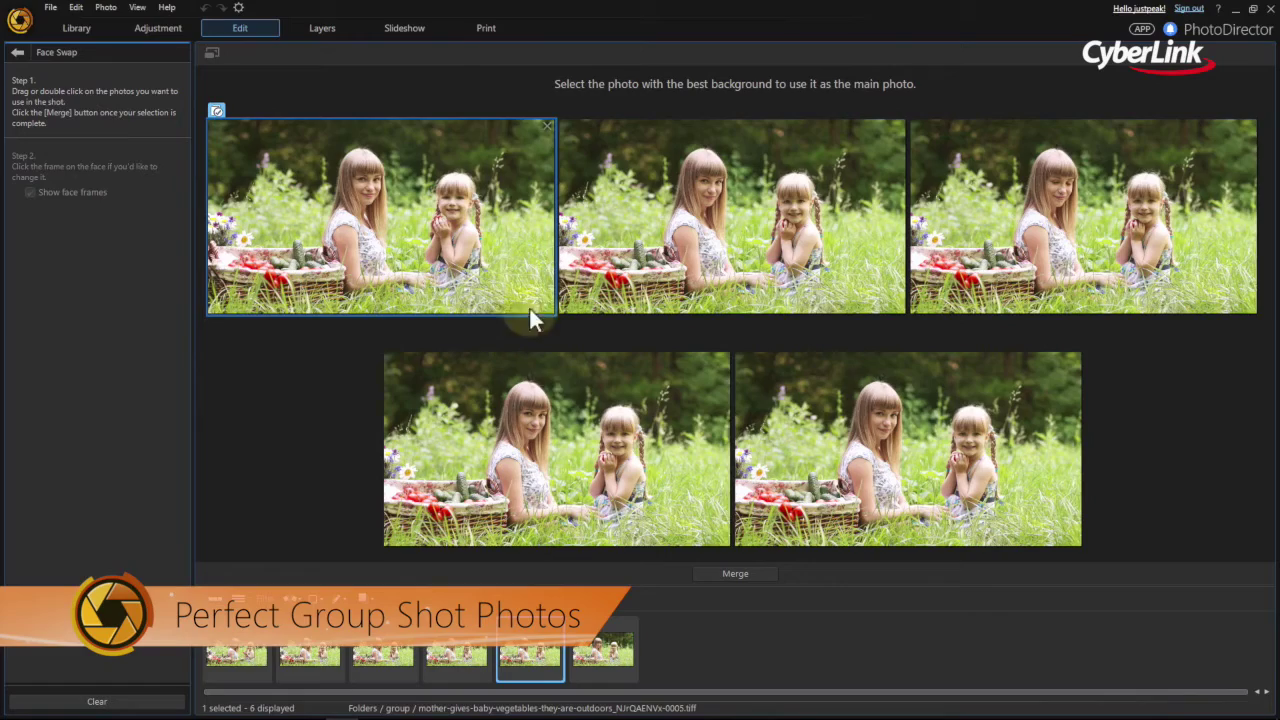
Step: Merge the frames with the top-right photo as base, using the girl's face from the last frame
click(1115, 294)
click(762, 573)
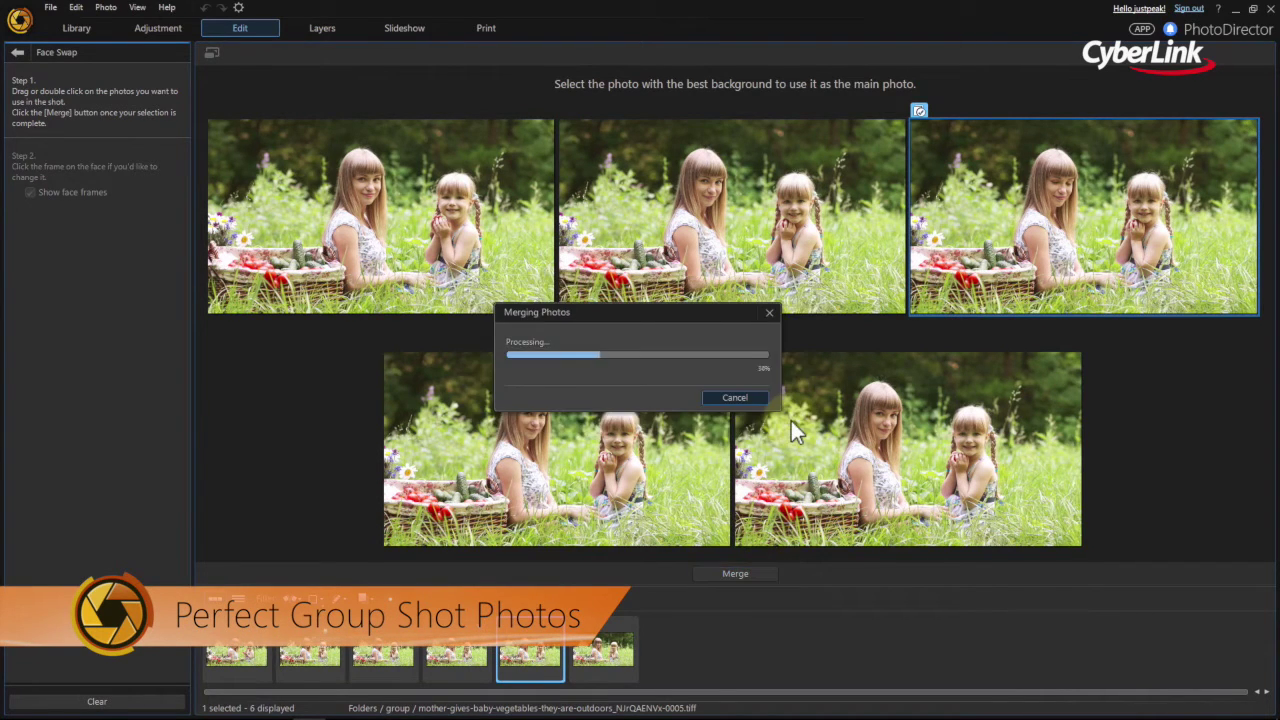
click(948, 363)
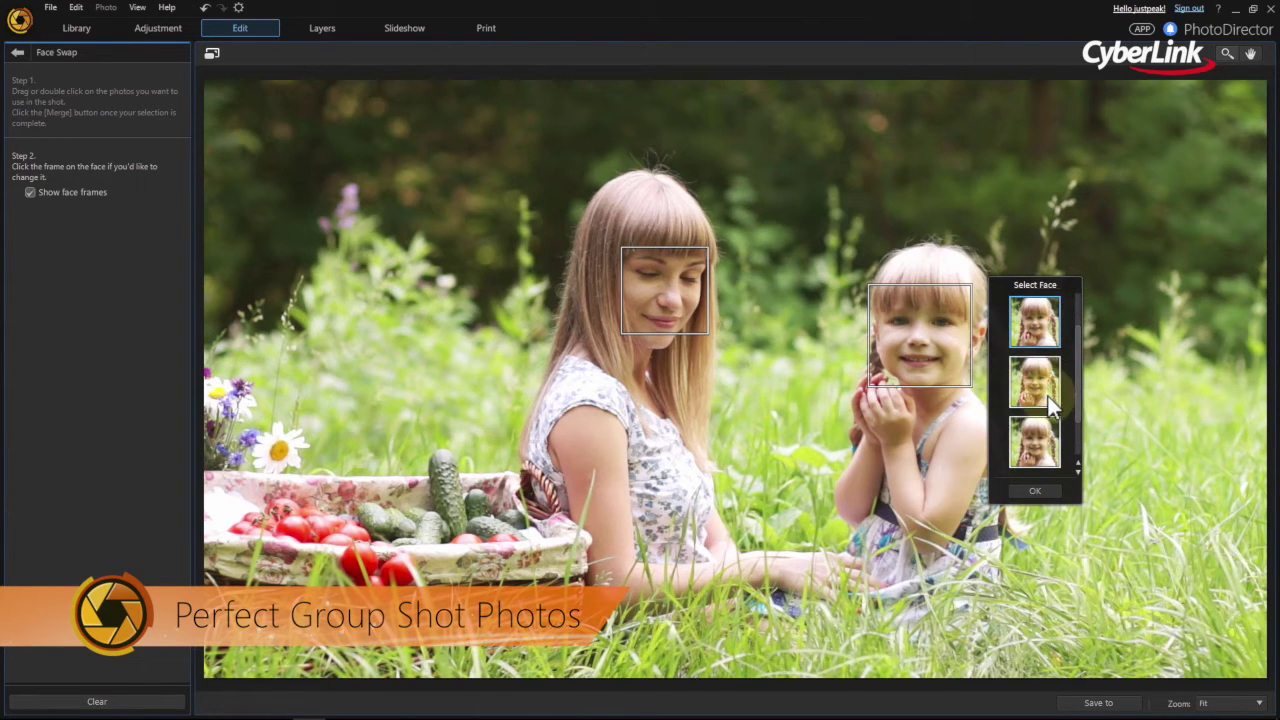
click(1048, 445)
click(1049, 490)
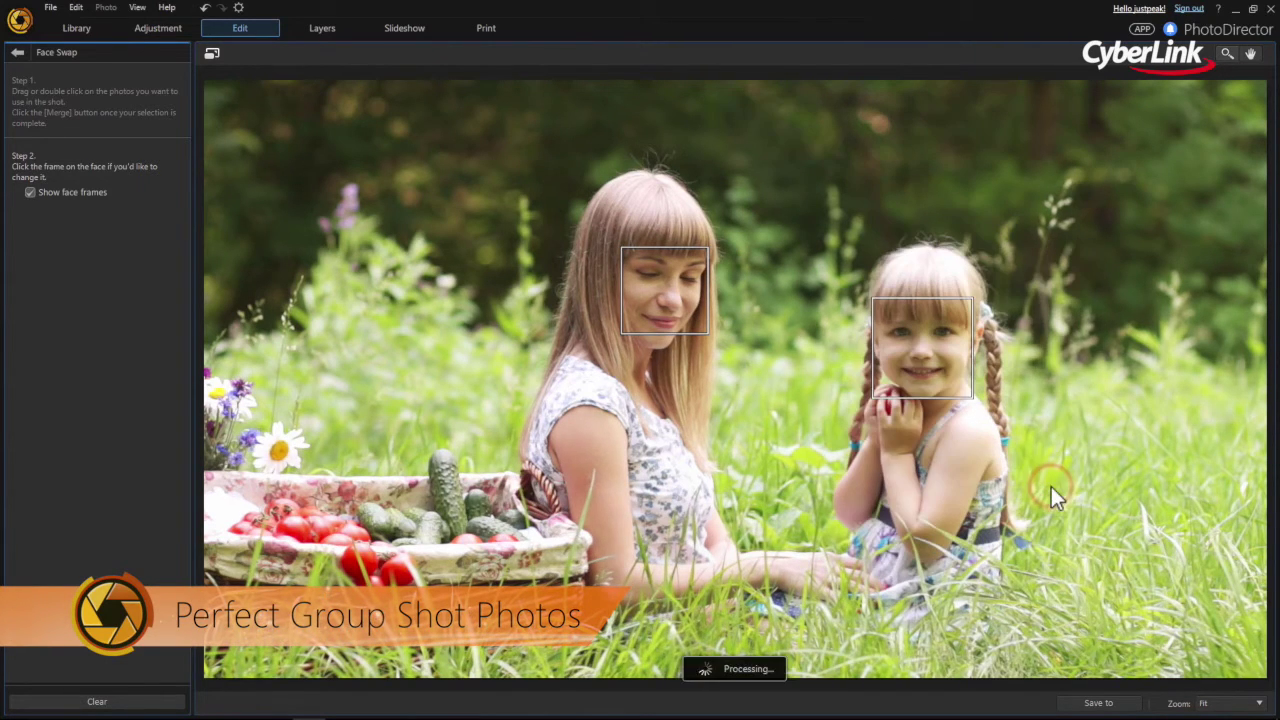
Step: Replace the woman's face with her bottom alternative face
click(694, 318)
click(779, 299)
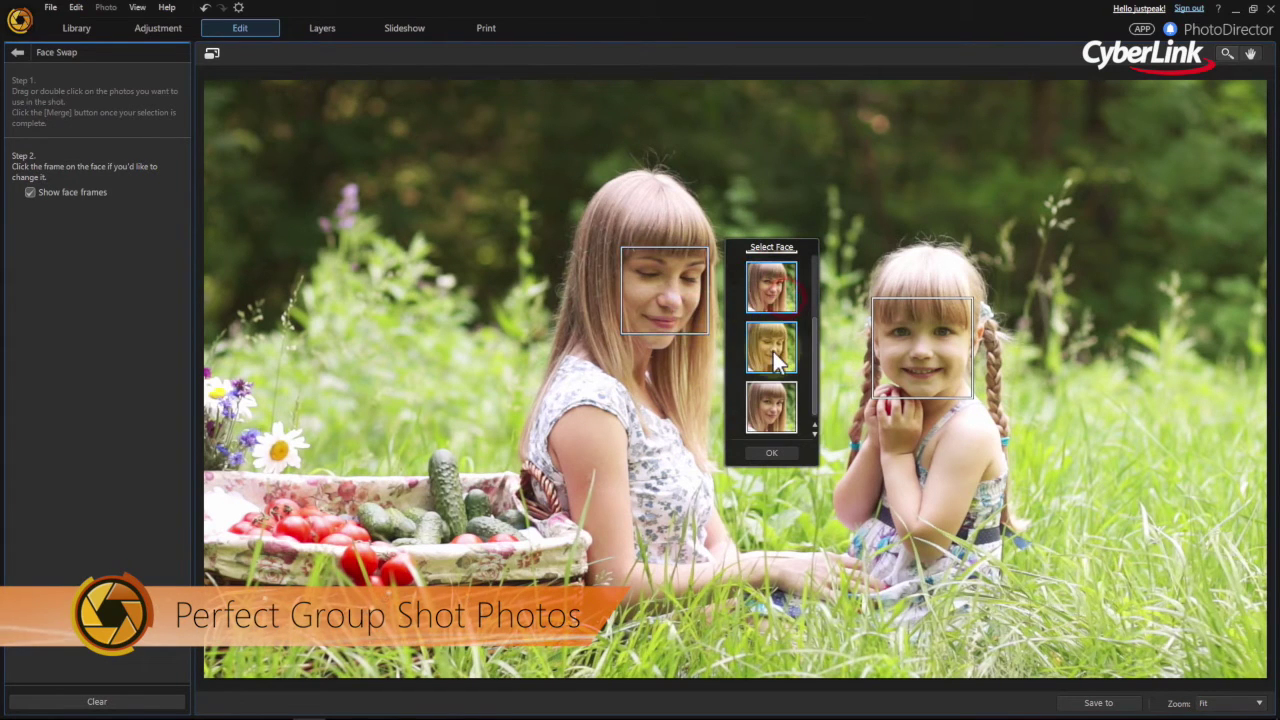
click(776, 410)
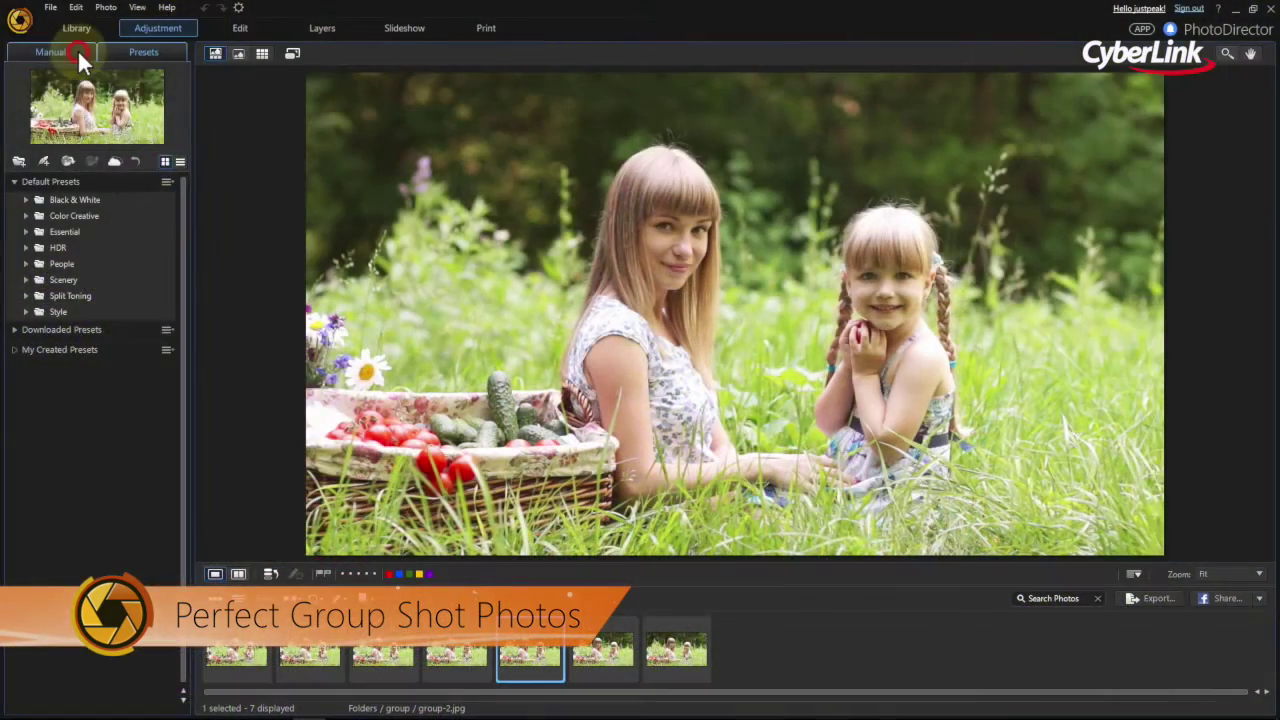
Step: Raise exposure to 0.25, adjust the tone sliders, and apply the People 'Brilliance' preset
click(77, 51)
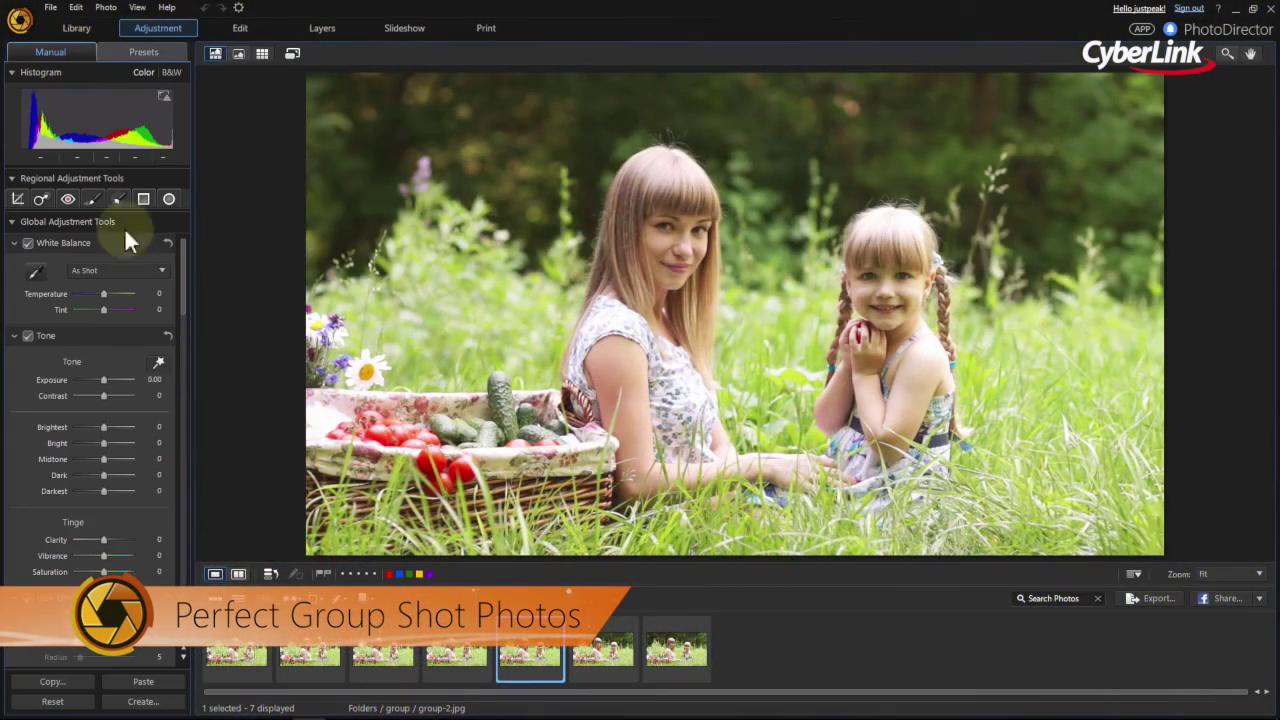
click(164, 372)
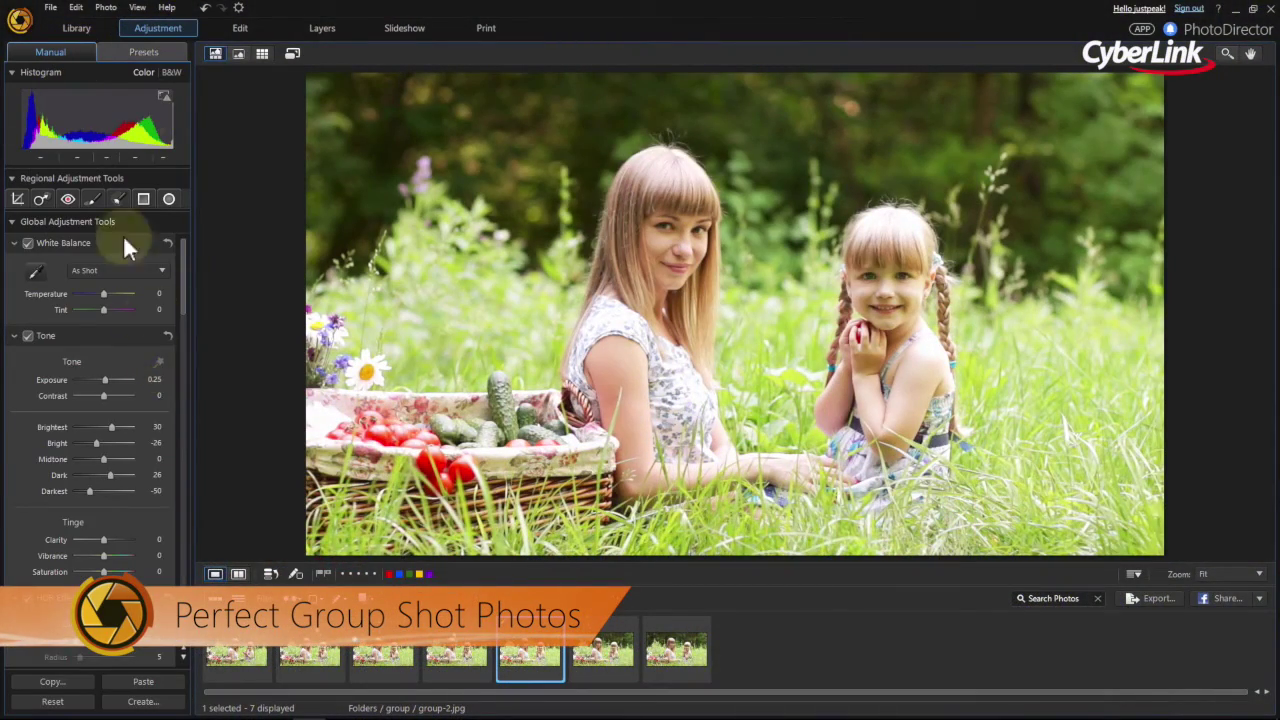
click(175, 50)
click(97, 263)
click(50, 312)
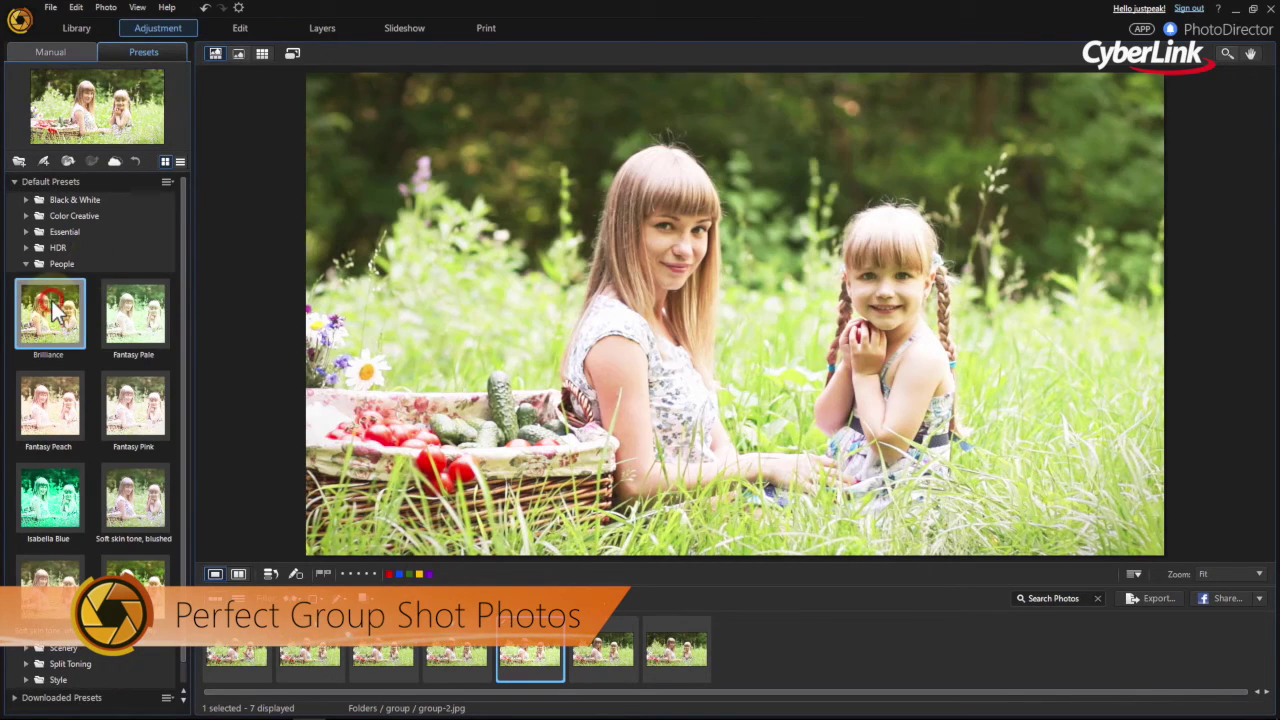
scroll(95, 370, down, 1)
click(137, 472)
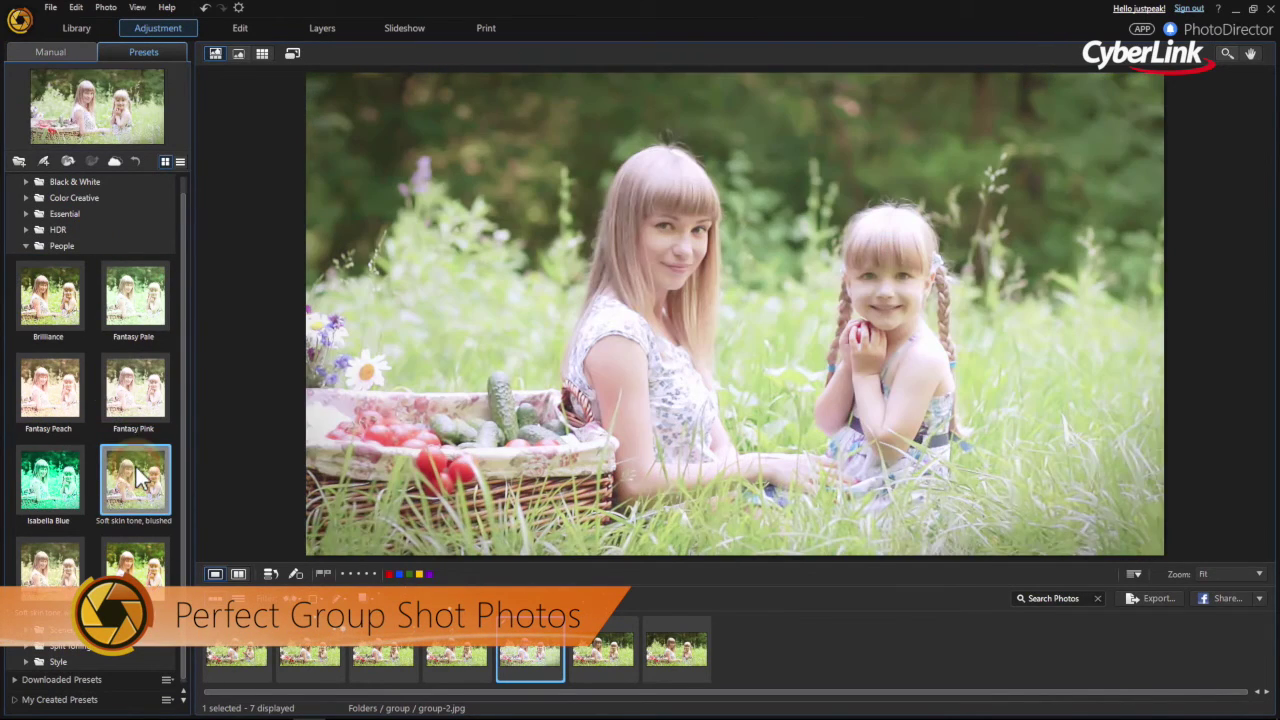
click(66, 310)
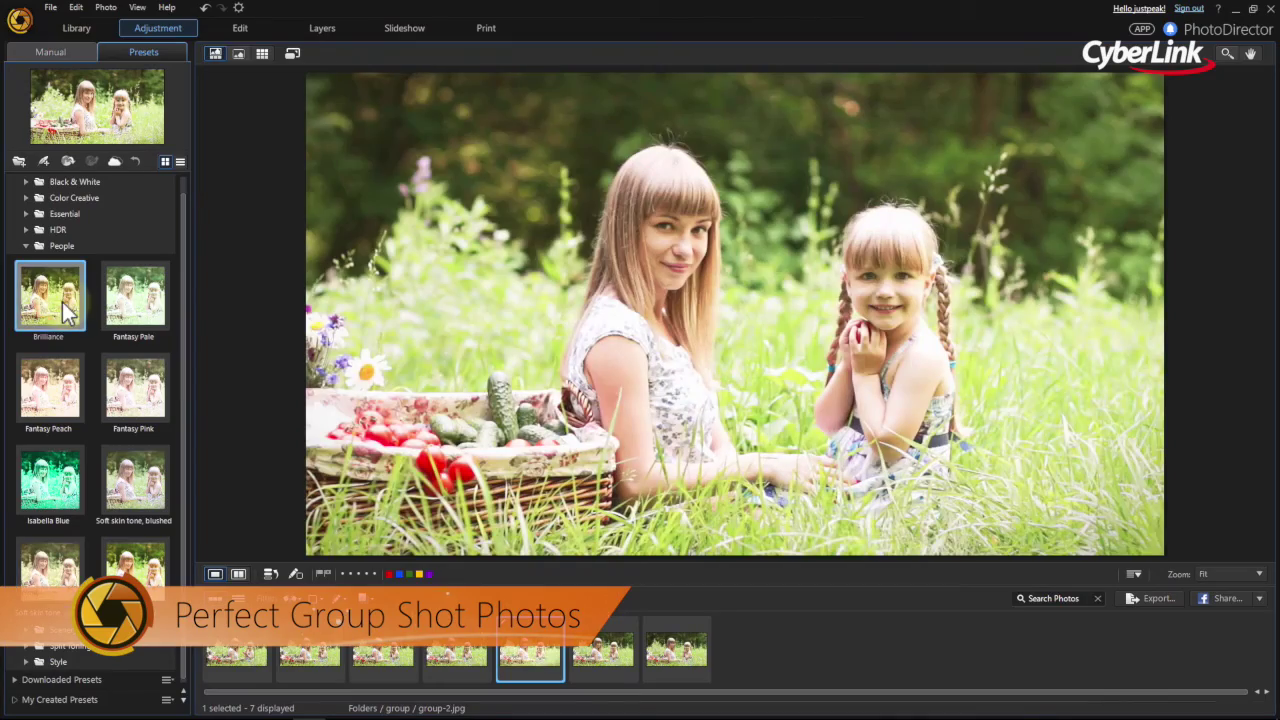